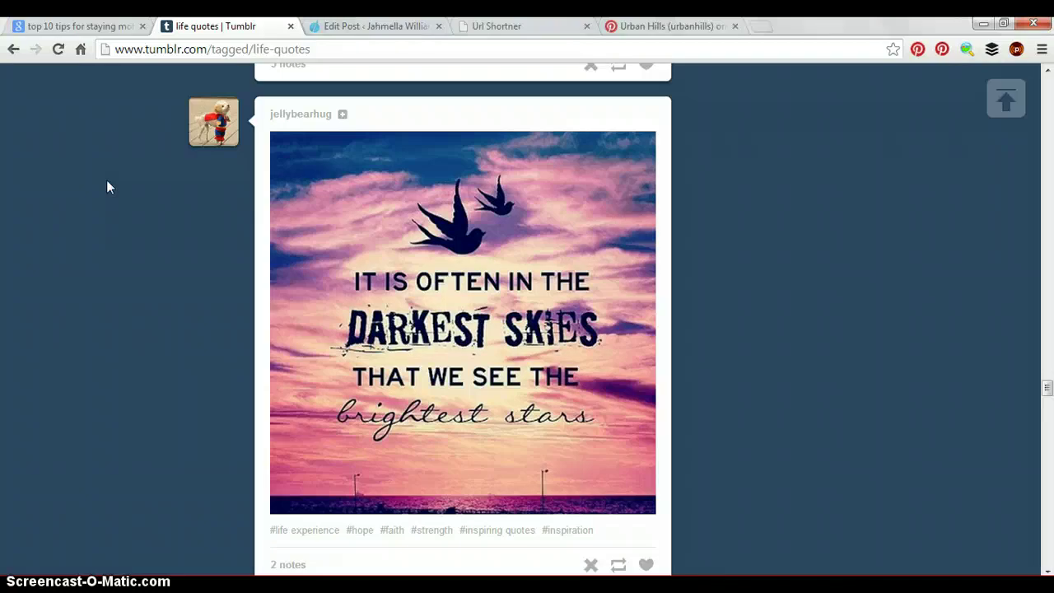
Try to save the darkest-skies quote image from Tumblr into the Inspiring Quote Pictures folder.
left_click(82, 28)
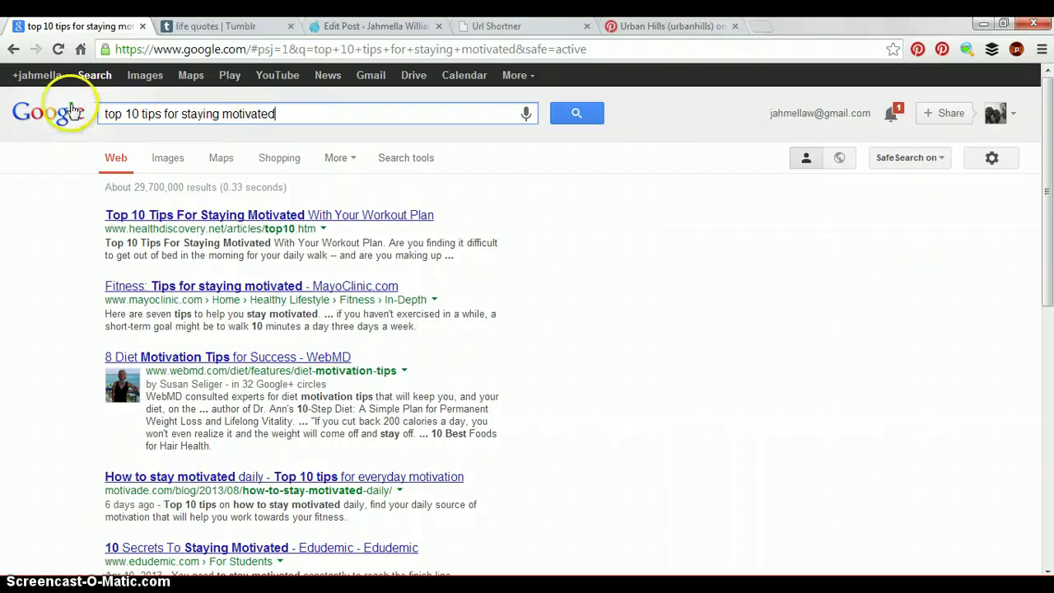
left_click(234, 26)
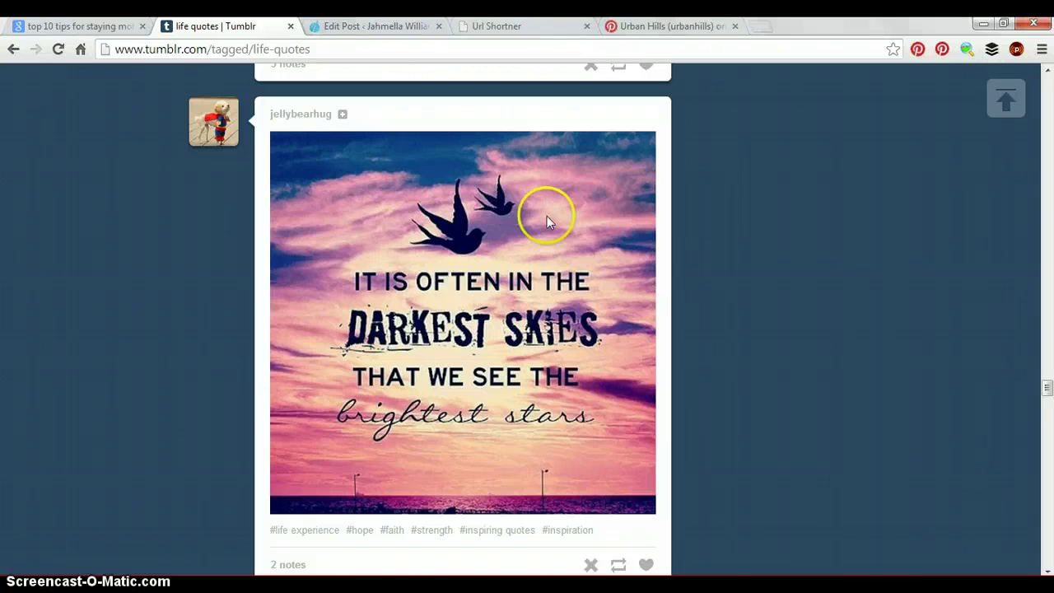
right_click(485, 212)
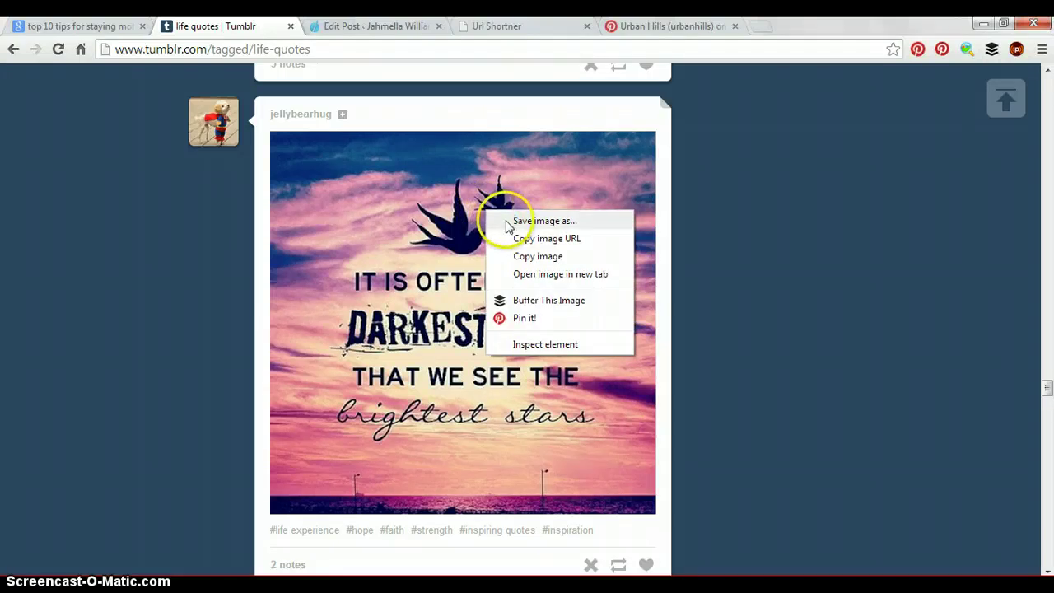
left_click(499, 219)
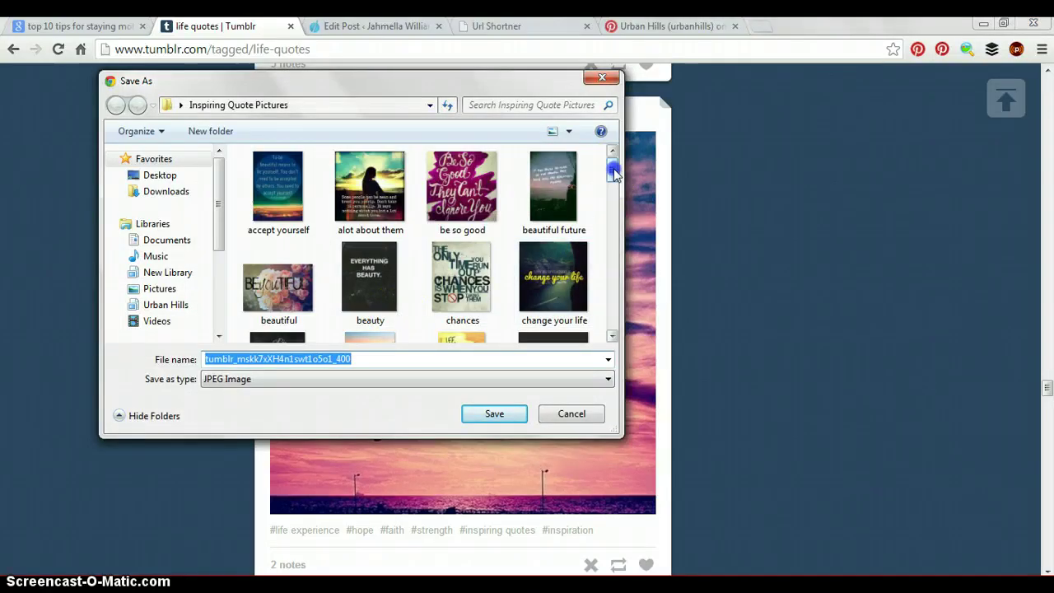
left_click_drag(613, 170, 612, 200)
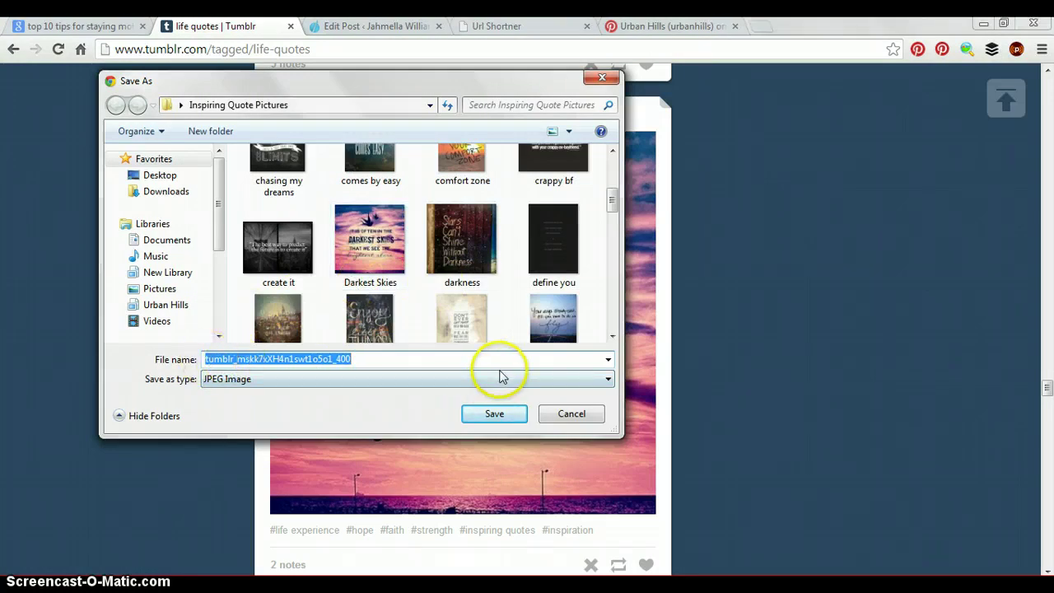
left_click(583, 413)
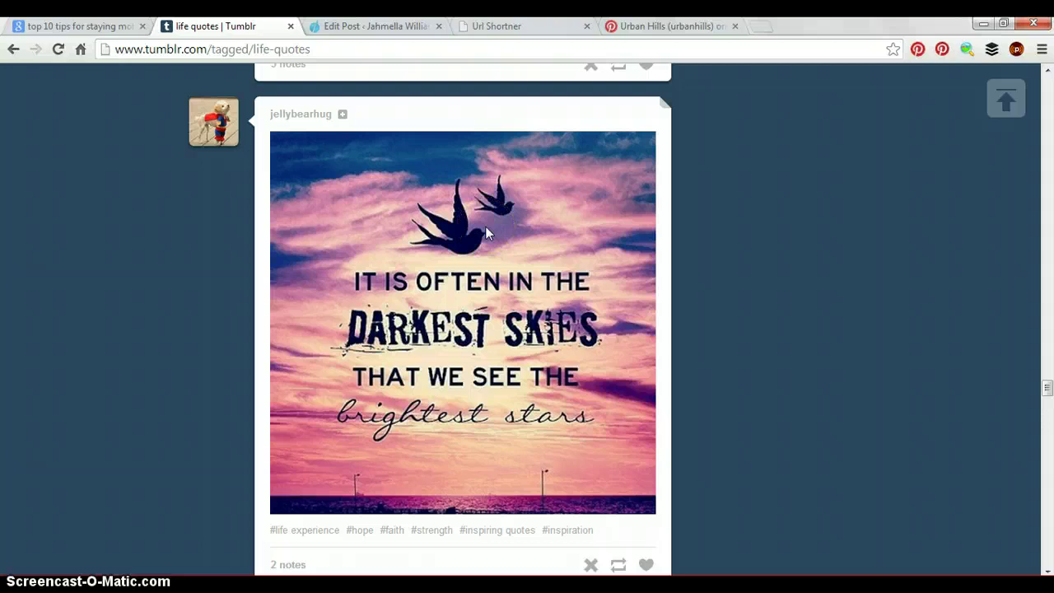
Compare the quote image in the "10 Tips For Staying Motivated!" blog post with its source post on Tumblr.
left_click(392, 27)
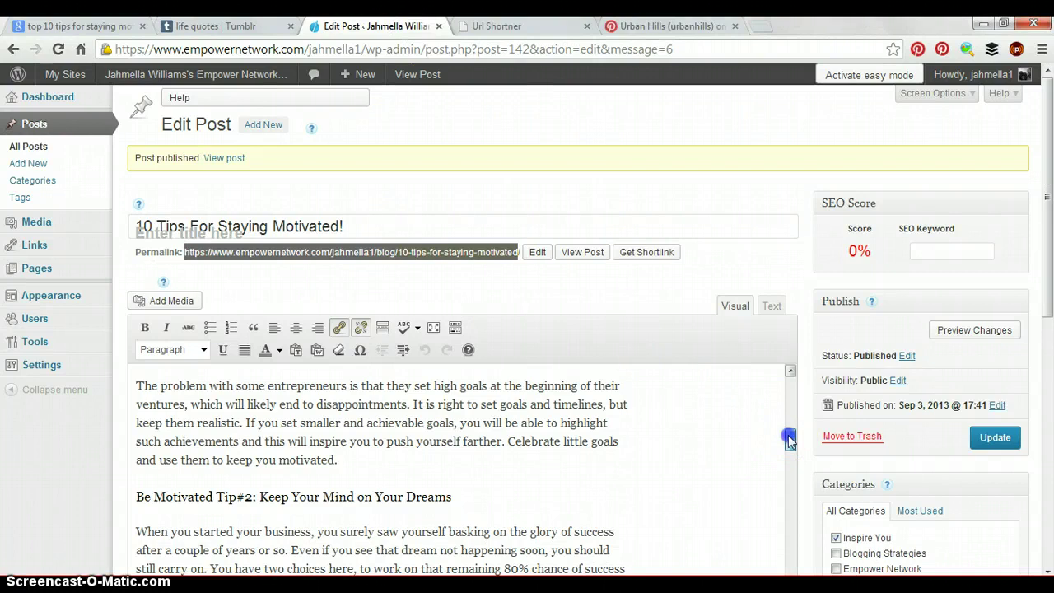
left_click_drag(789, 441, 790, 383)
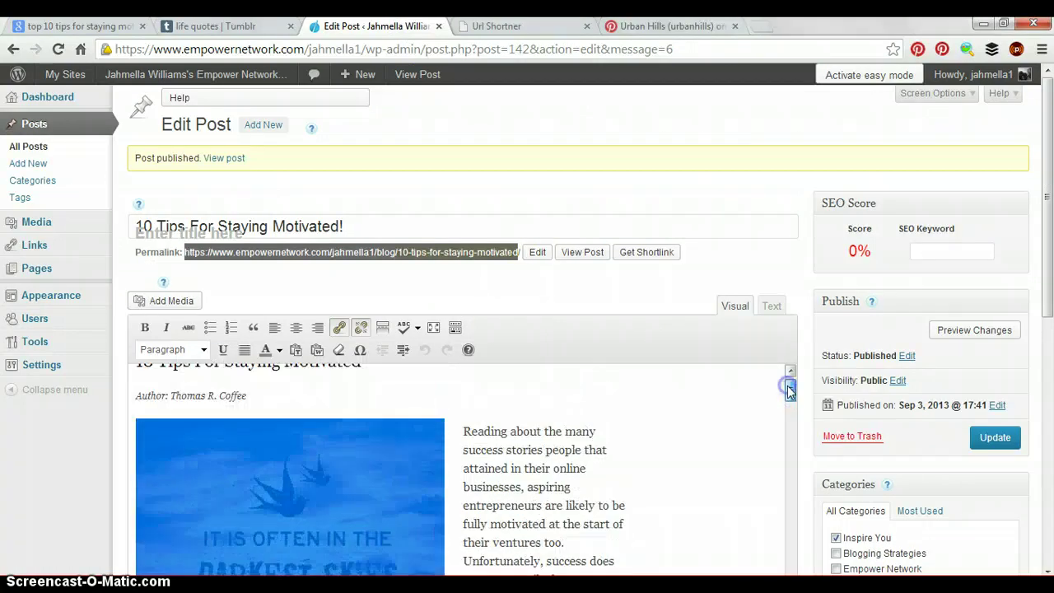
left_click(64, 27)
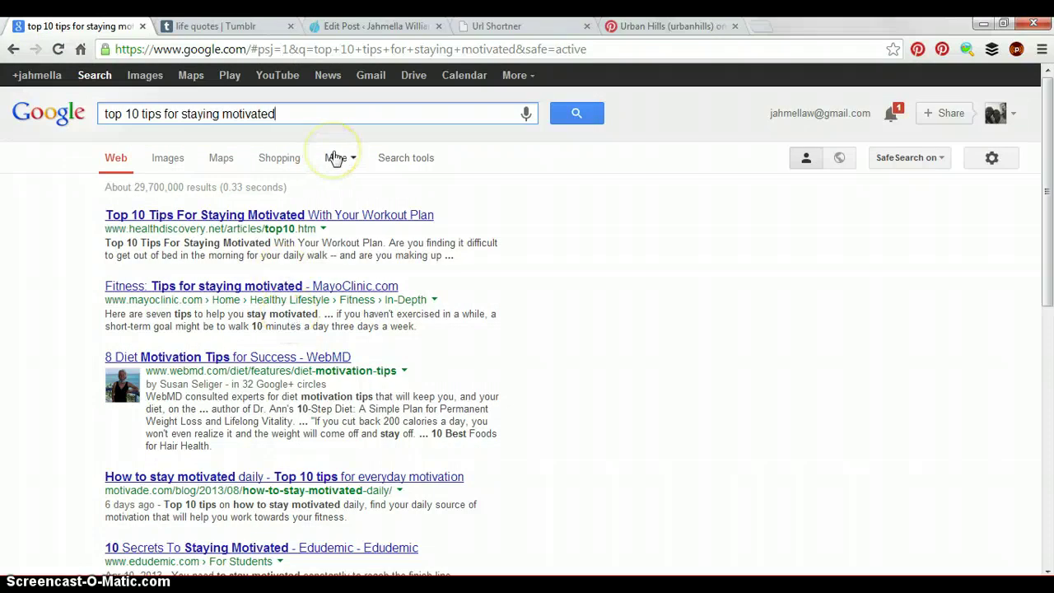
left_click(227, 26)
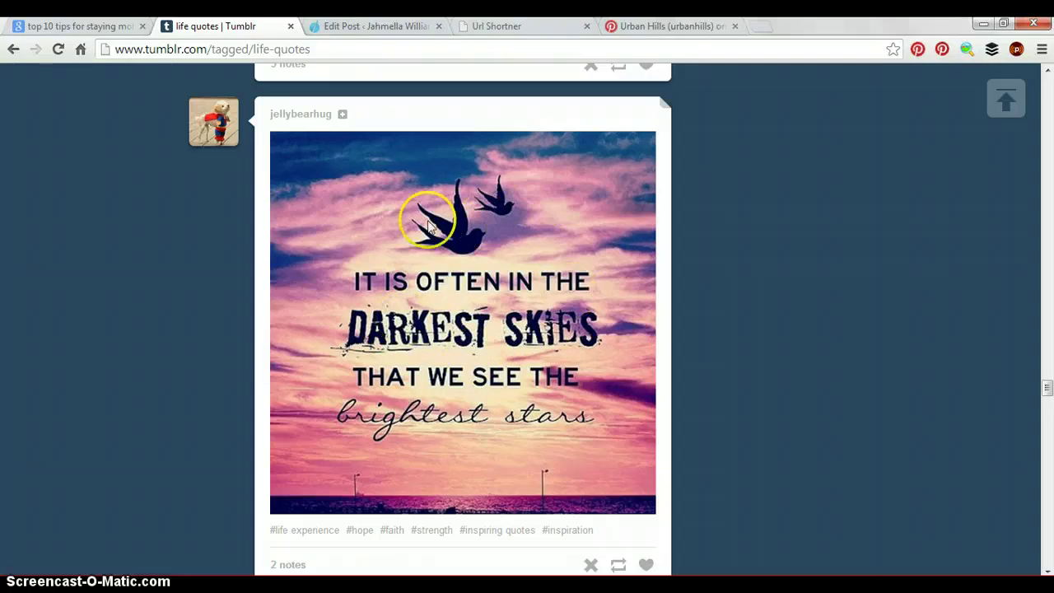
Look through the Google results for "top 10 tips for staying motivated" and open the WebMD diet motivation article.
left_click(95, 26)
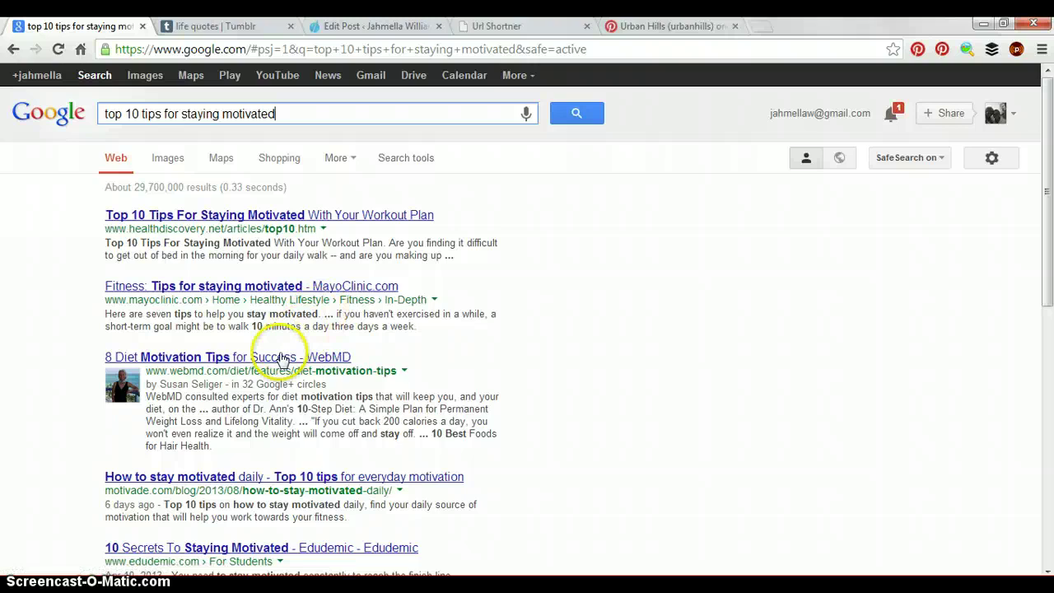
left_click_drag(1048, 269, 1049, 387)
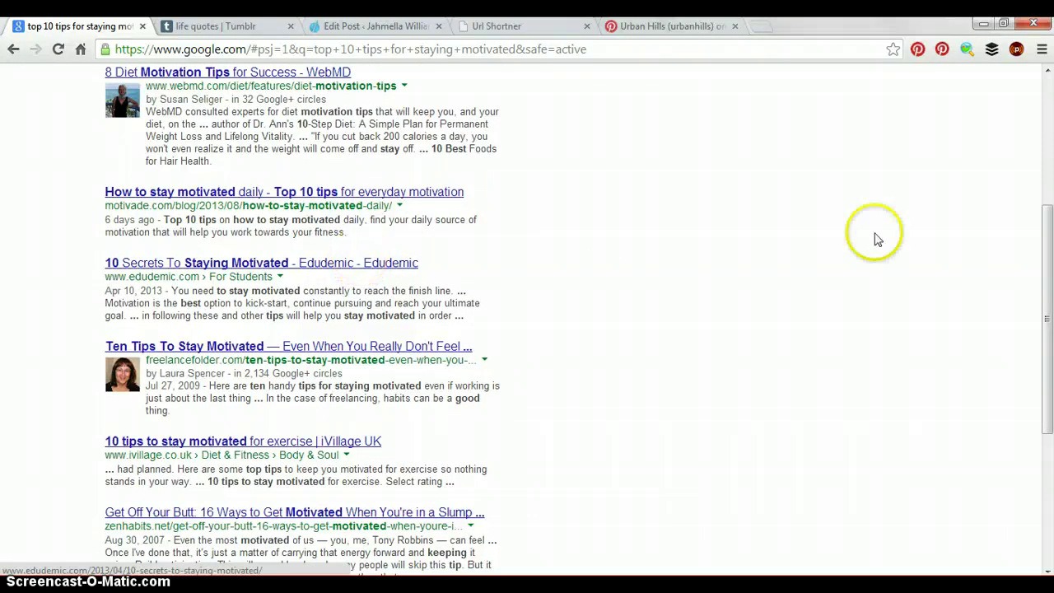
left_click_drag(1048, 301, 1049, 265)
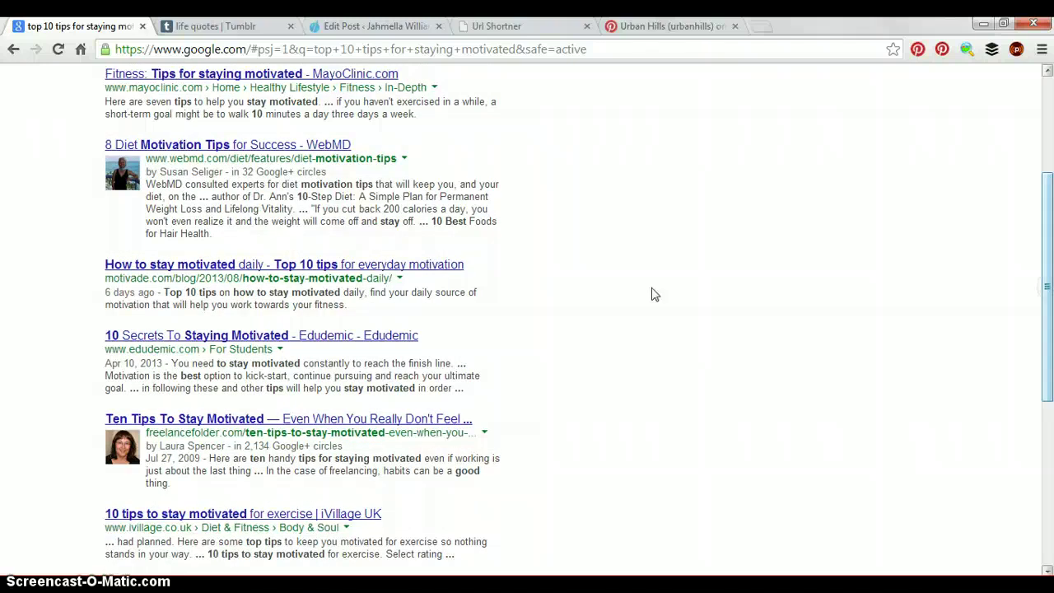
left_click(283, 148)
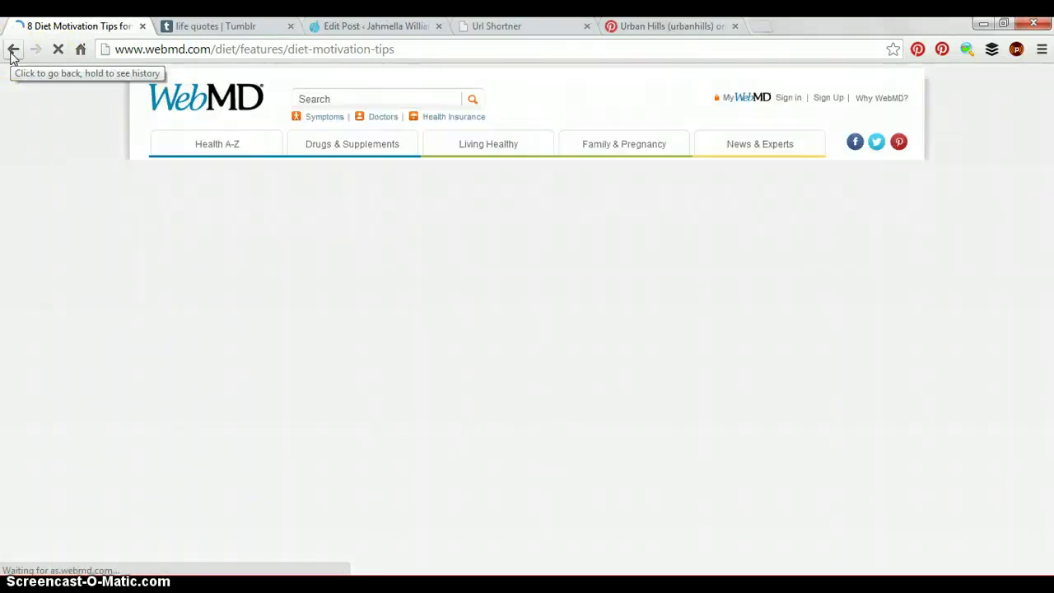
Select the WebMD article's text from its opening paragraph through Diet Motivation Tip 3 and bring up the copy option.
left_click(312, 164)
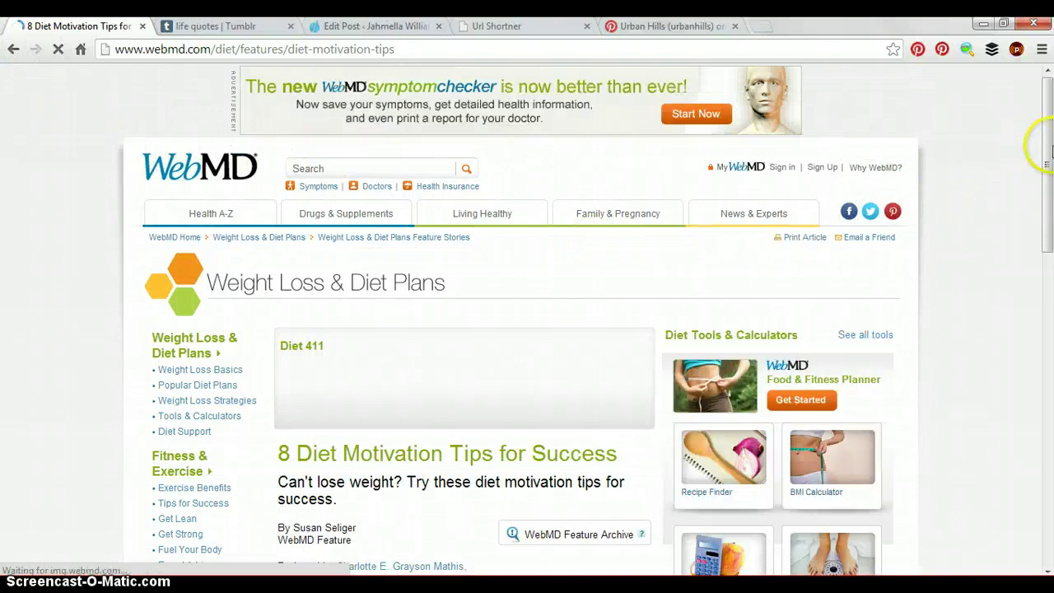
left_click(1048, 162)
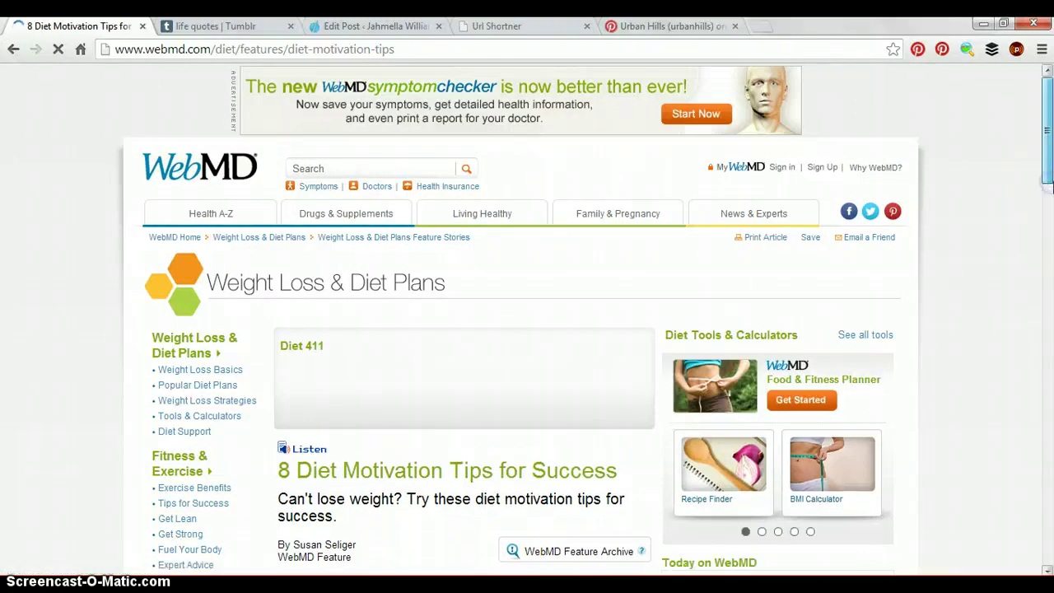
scroll(557, 275, "down", 4)
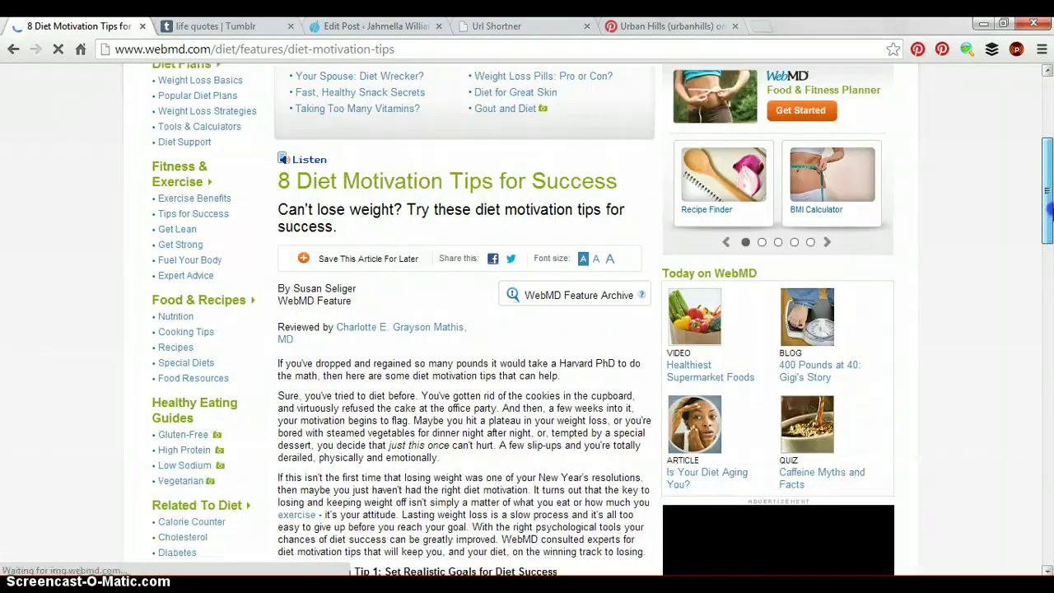
scroll(557, 275, "down", 1)
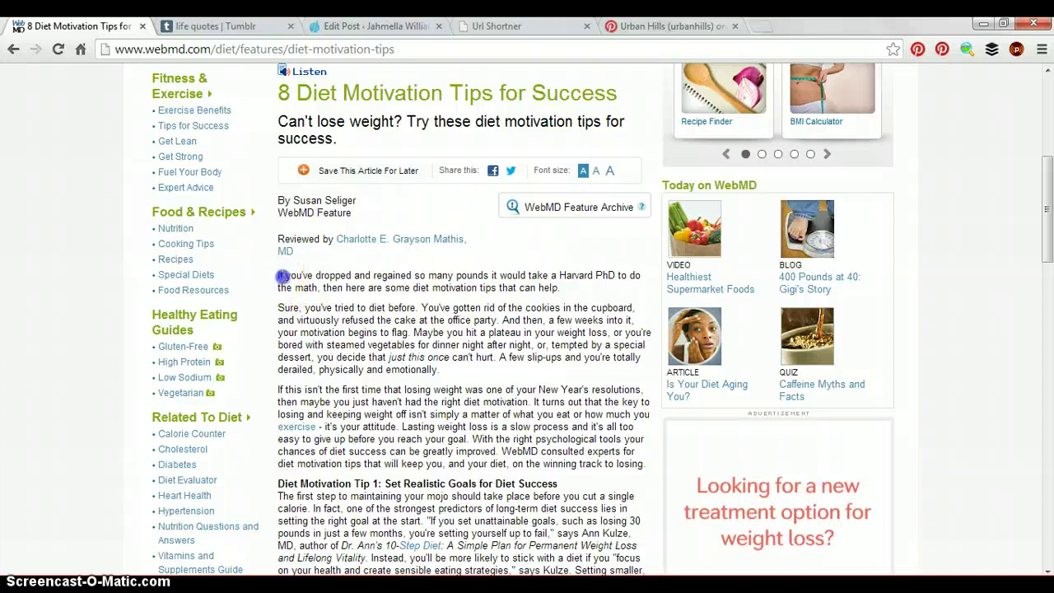
left_click_drag(280, 276, 563, 283)
right_click(441, 212)
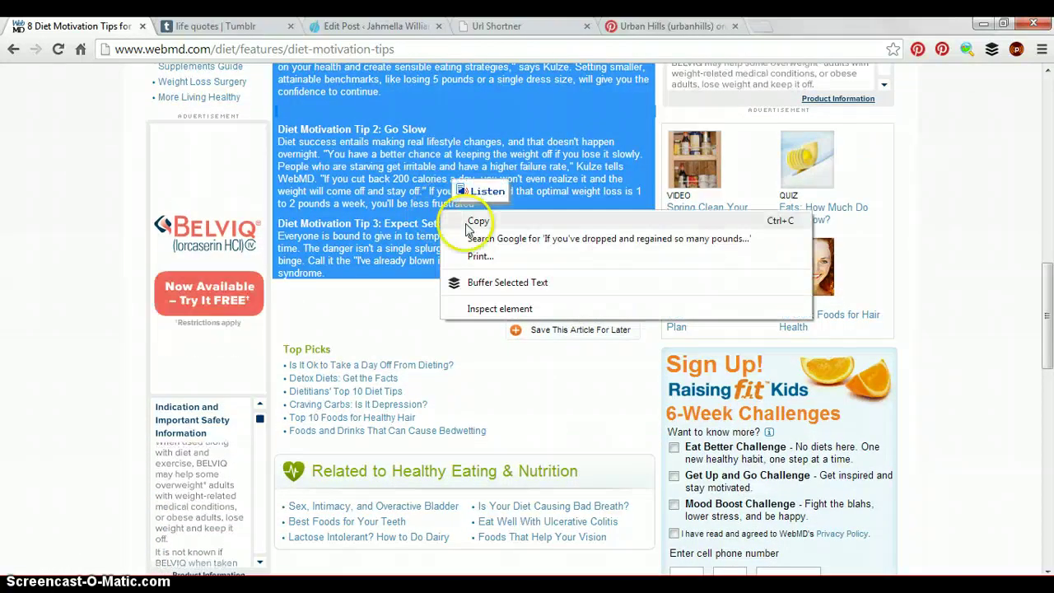
Return to the blog post editor and check the paragraph format of the "10 Tips For Staying Motivated" heading.
left_click(362, 27)
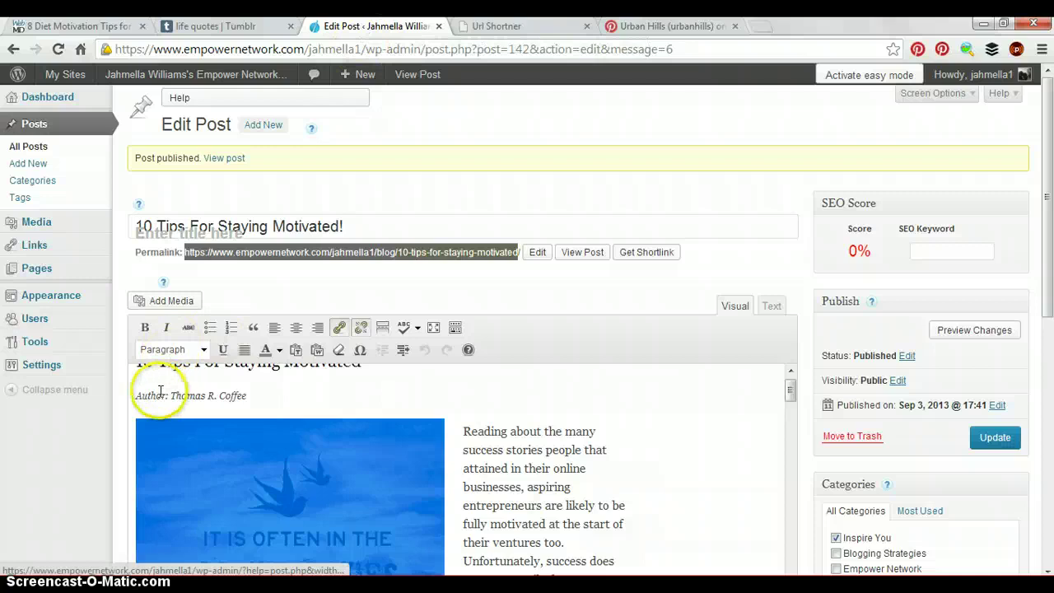
left_click_drag(138, 398, 258, 396)
left_click(728, 420)
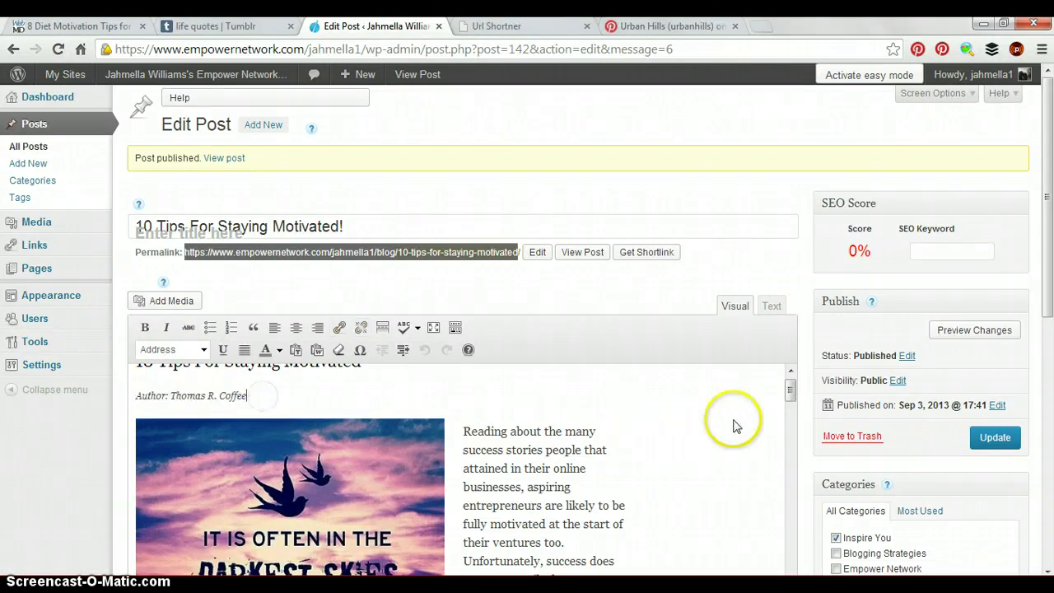
left_click_drag(788, 390, 792, 383)
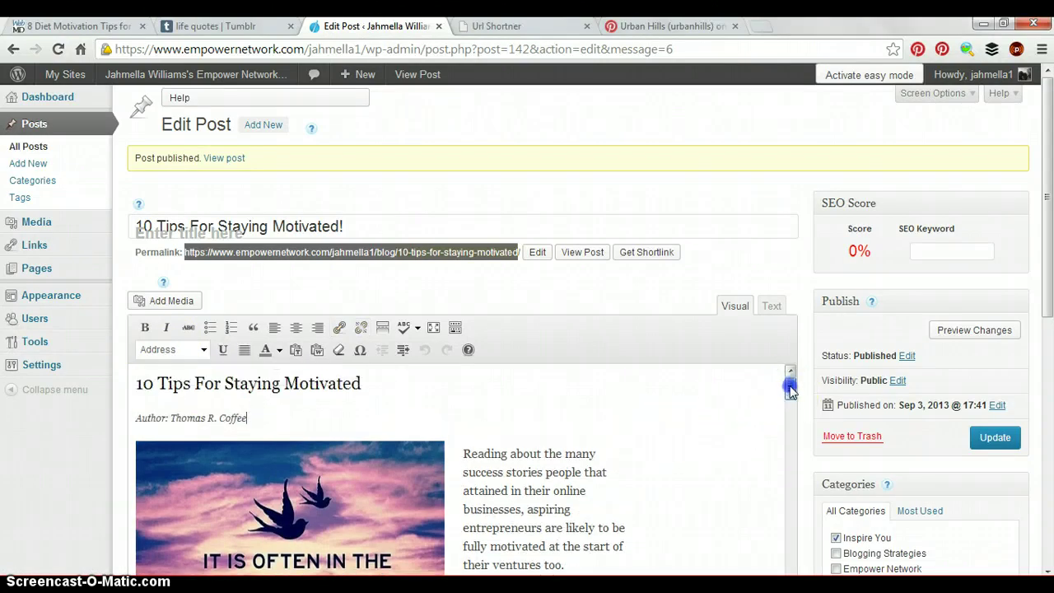
left_click(367, 398)
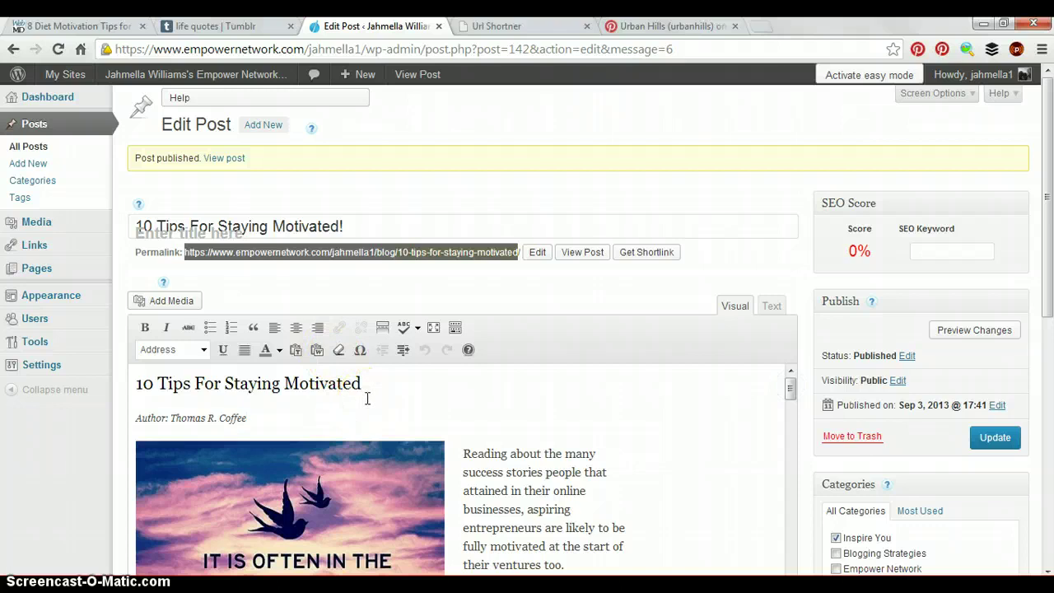
left_click_drag(367, 399, 131, 381)
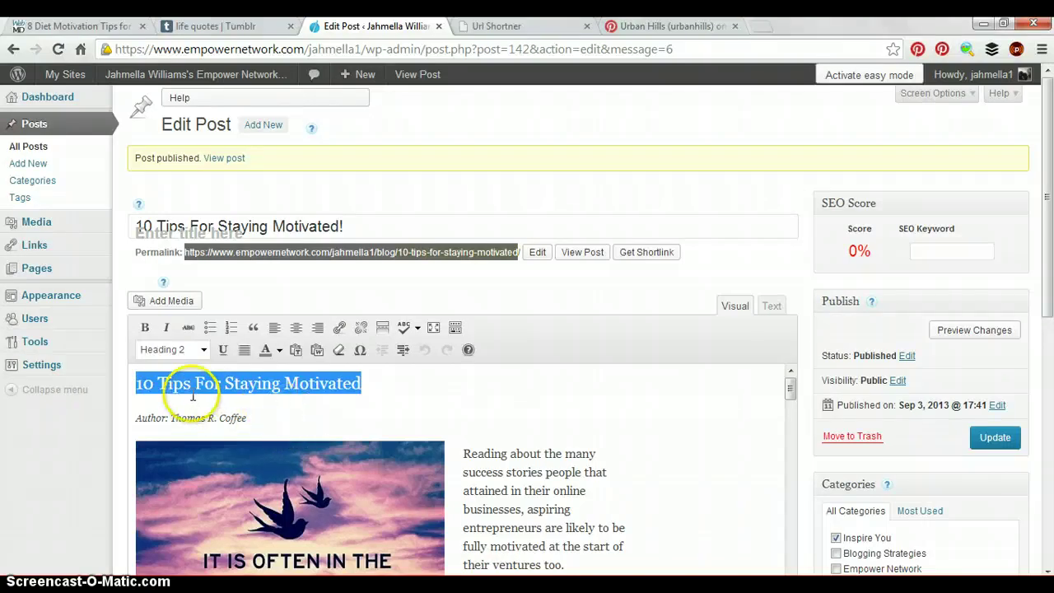
Check the paragraph format of the author line below the heading against the available format choices.
left_click(291, 405)
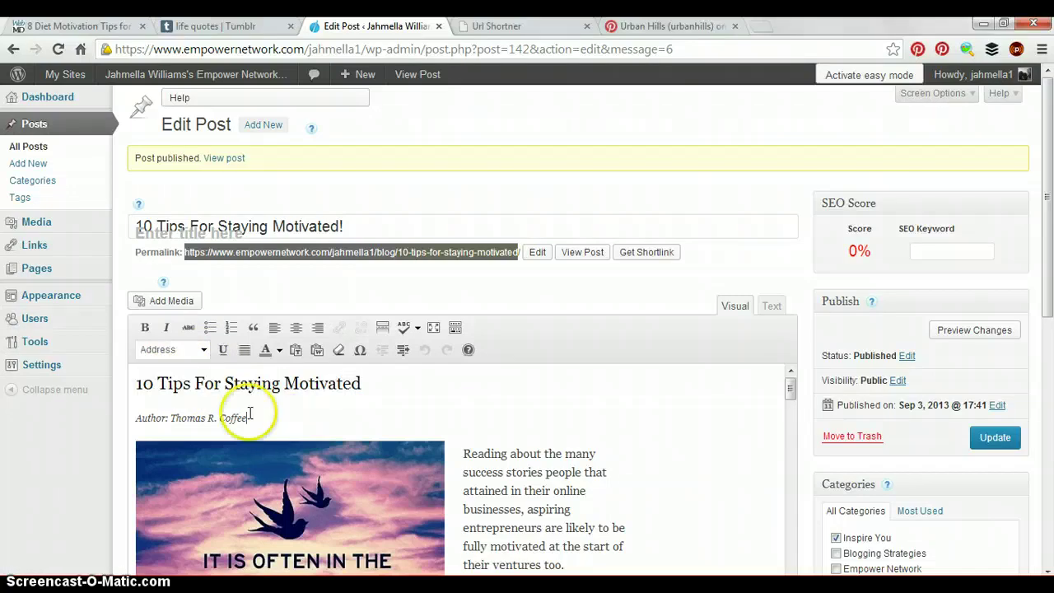
left_click_drag(247, 418, 135, 419)
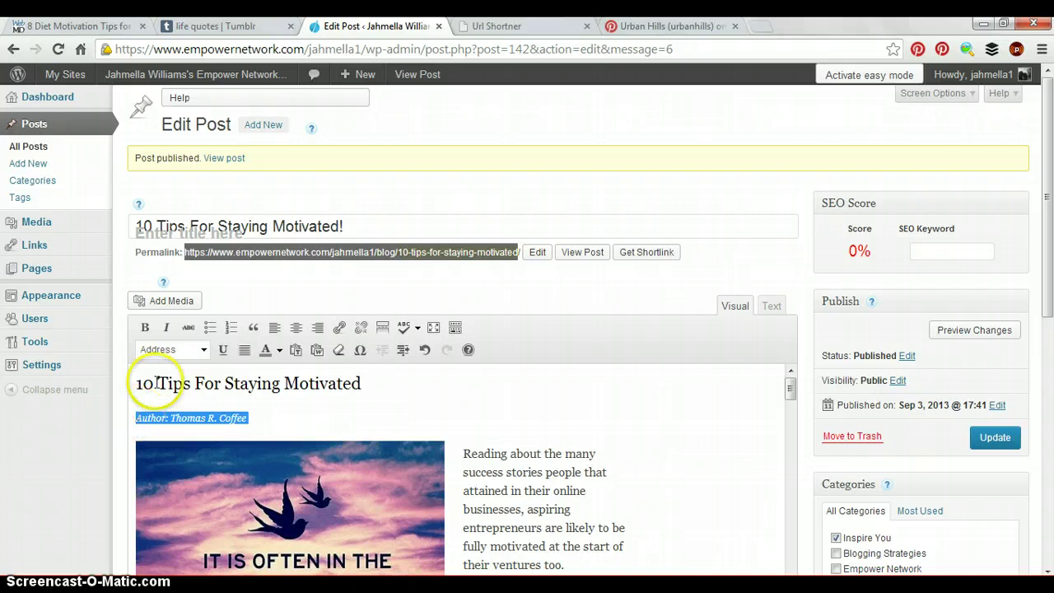
left_click(203, 350)
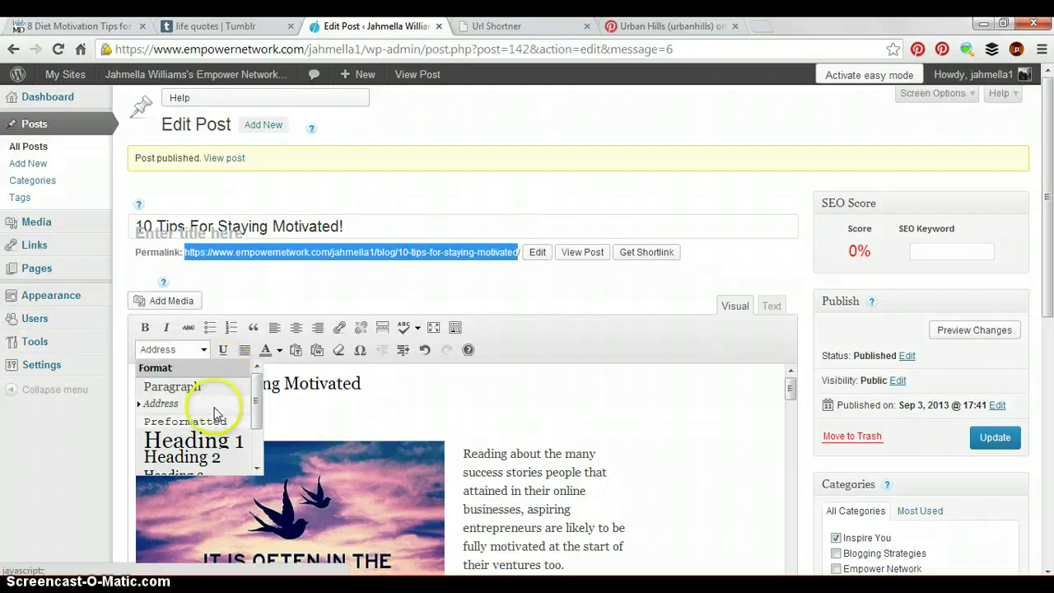
left_click(322, 411)
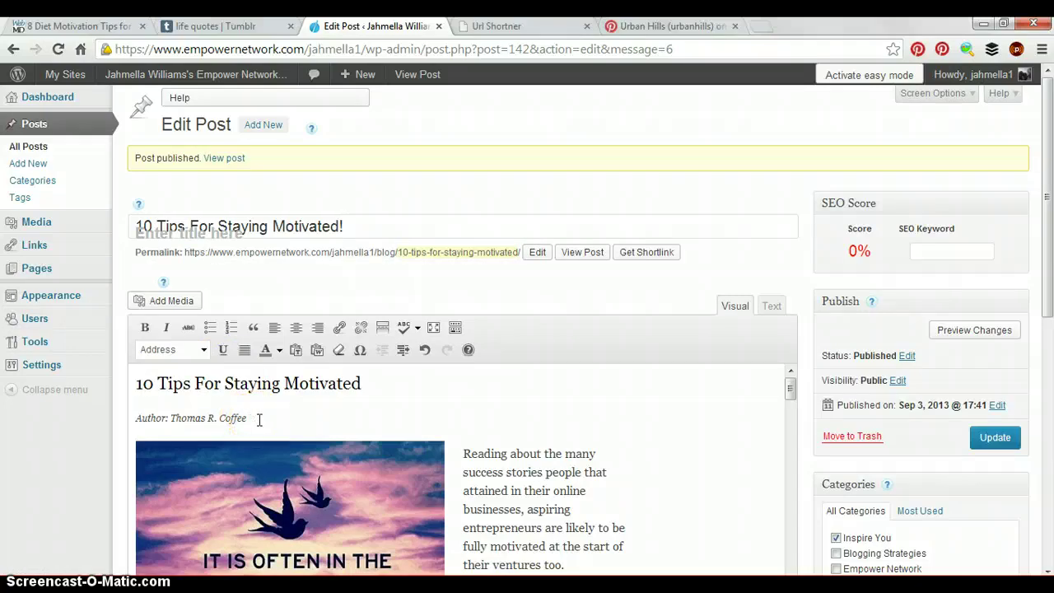
Copy the post's full permalink and look at the saved blog links on Sheet3 of the empower Network workbook in Excel.
double_click(185, 252)
left_click_drag(184, 252, 520, 257)
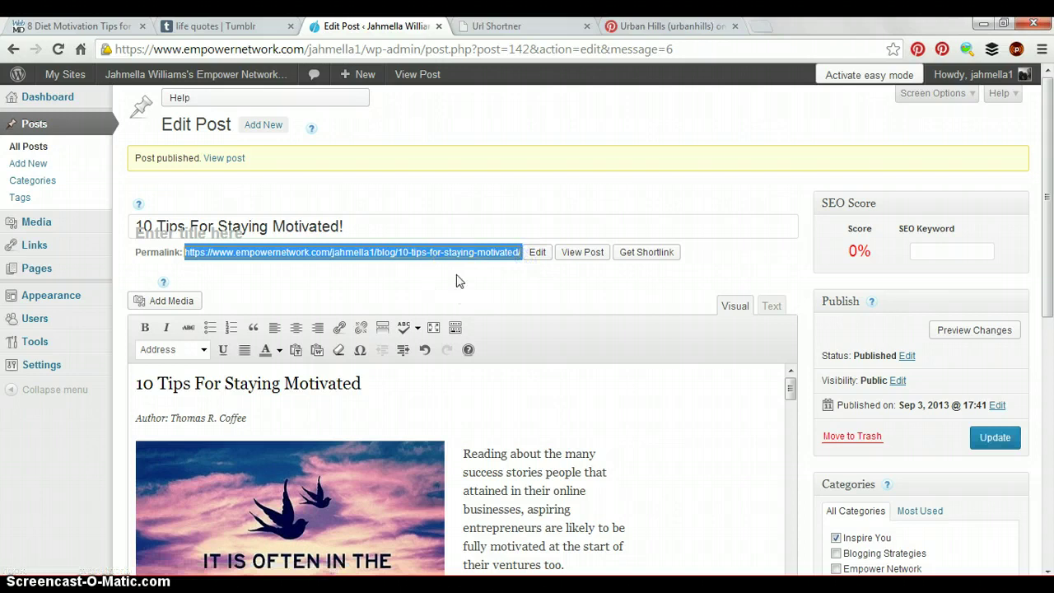
right_click(442, 254)
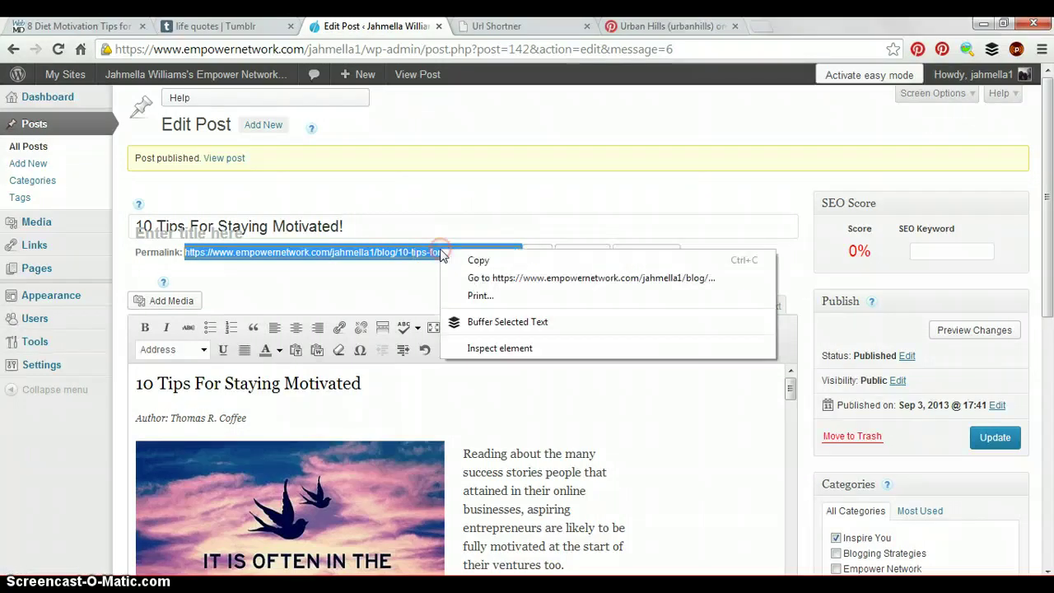
left_click(468, 264)
left_click(464, 280)
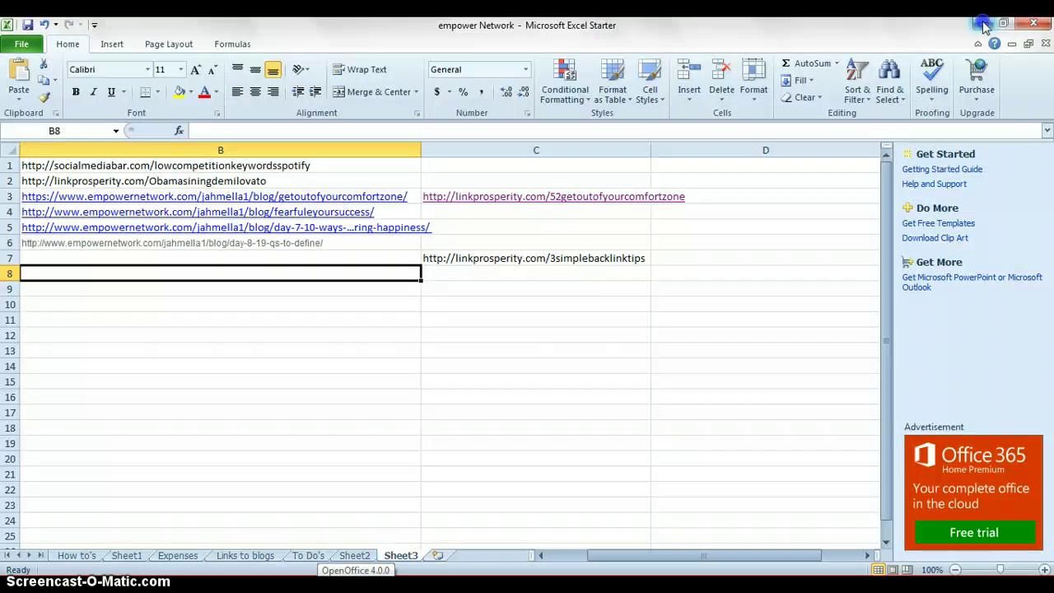
left_click(983, 24)
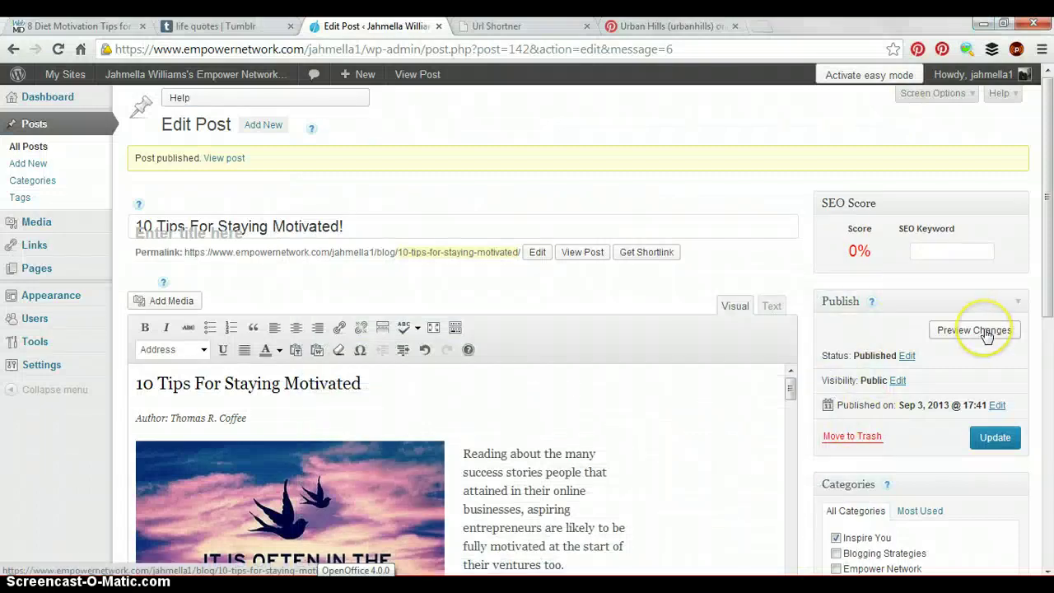
Examine the "Be Motivated Tip#3: Get Into Action" subheading and its format in the post body.
left_click_drag(791, 390, 802, 465)
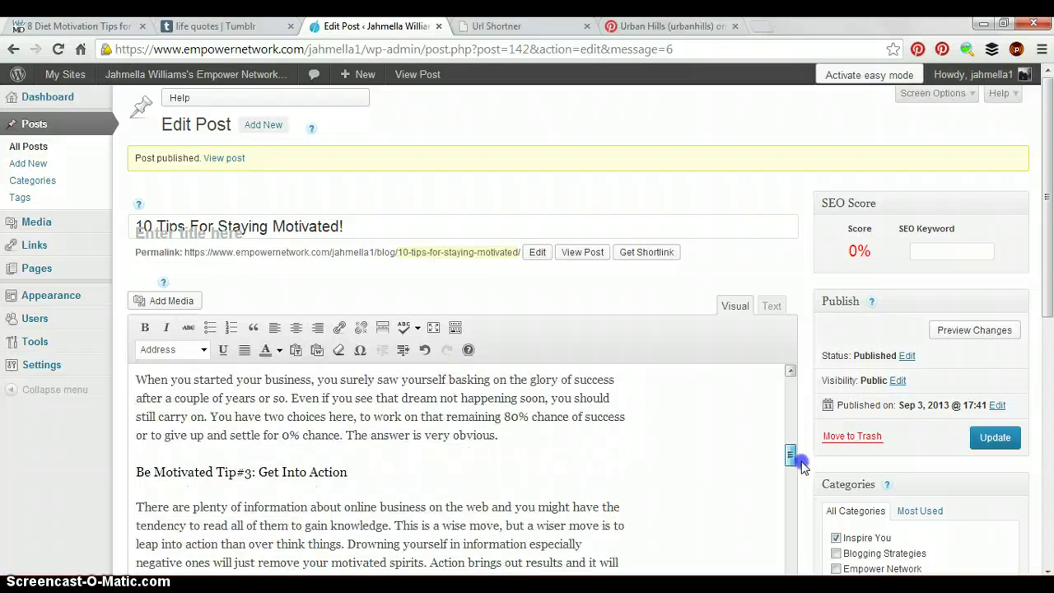
left_click_drag(348, 466, 227, 471)
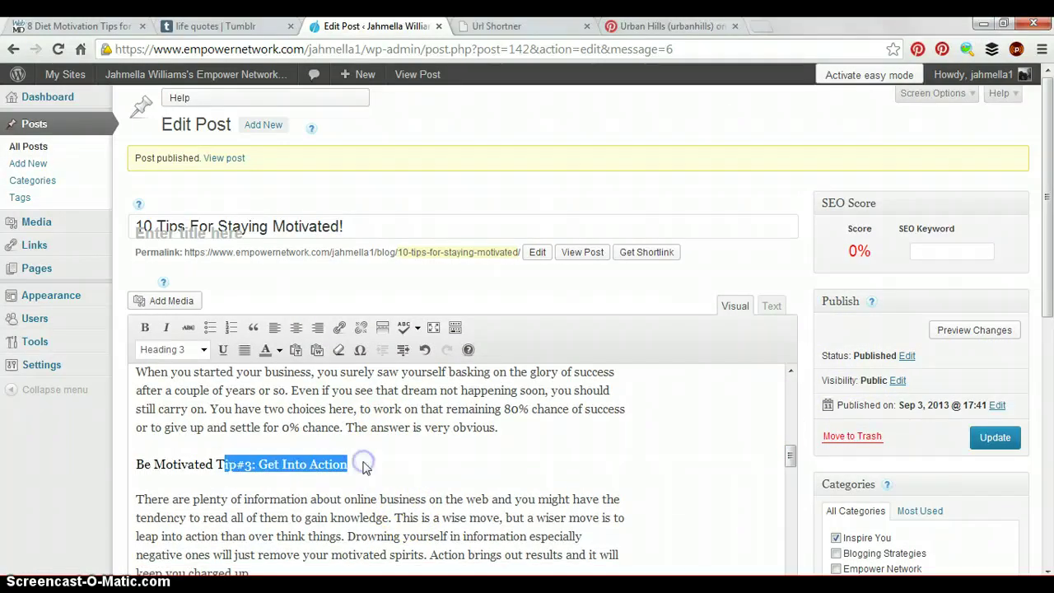
left_click(356, 464)
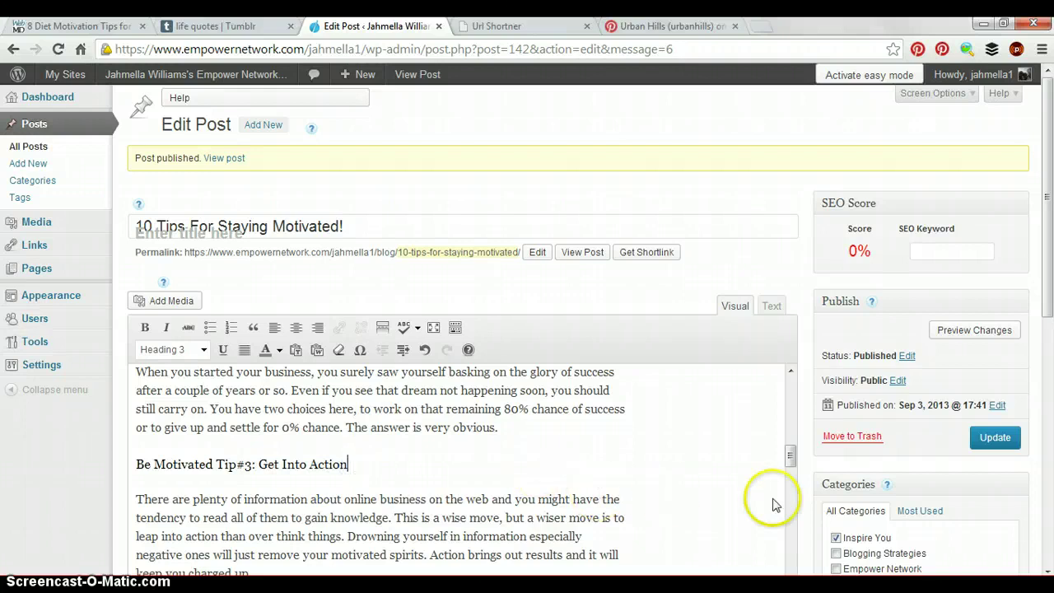
Examine the "View the original Article & Author: Click Here!" credit line and its link at the end of the article.
left_click_drag(788, 463, 798, 554)
left_click_drag(1049, 224, 1050, 264)
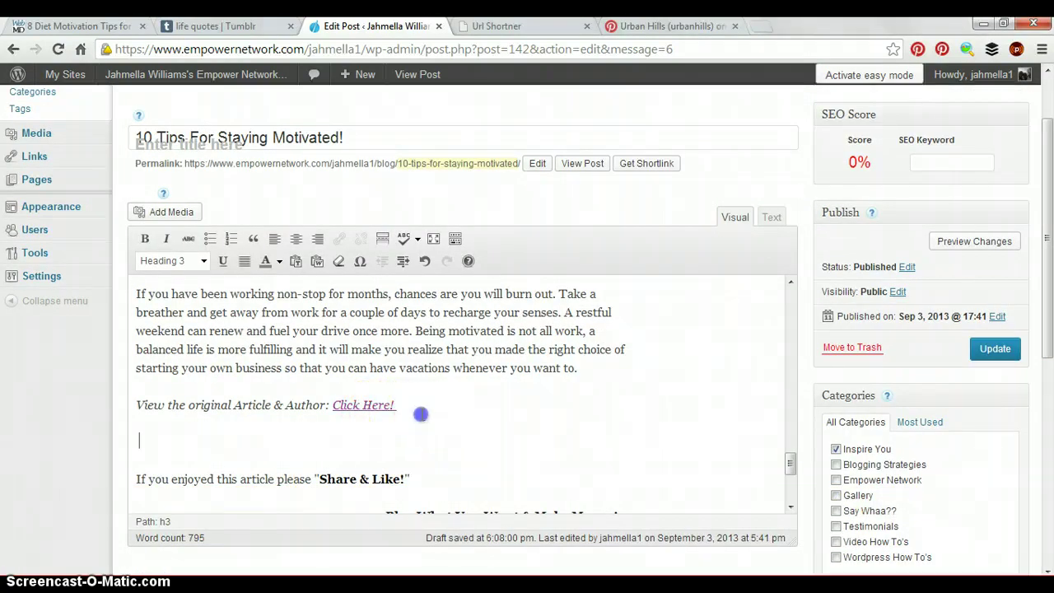
double_click(420, 413)
left_click(420, 413)
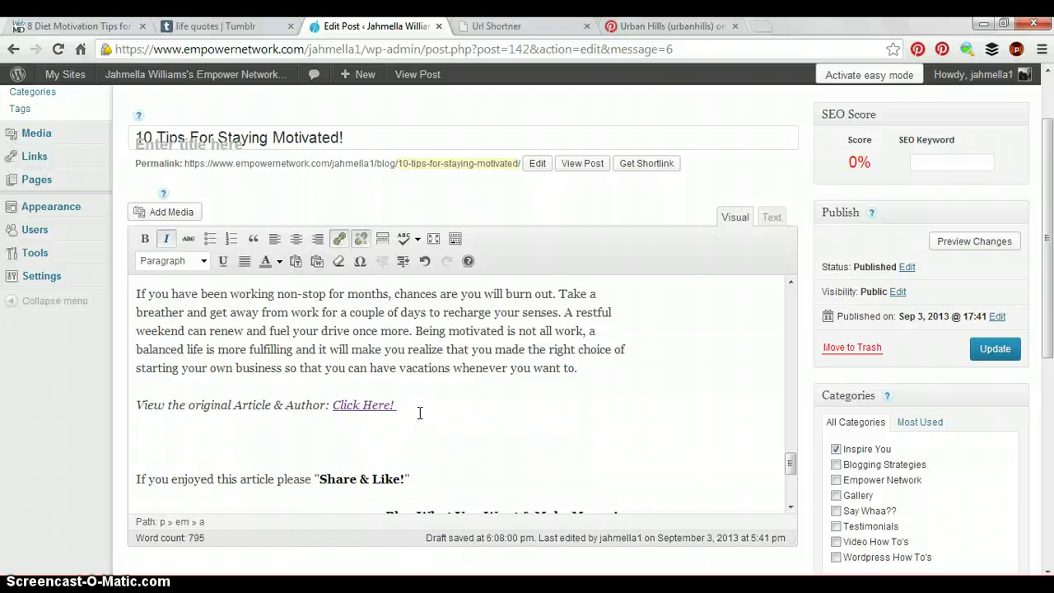
left_click(139, 421)
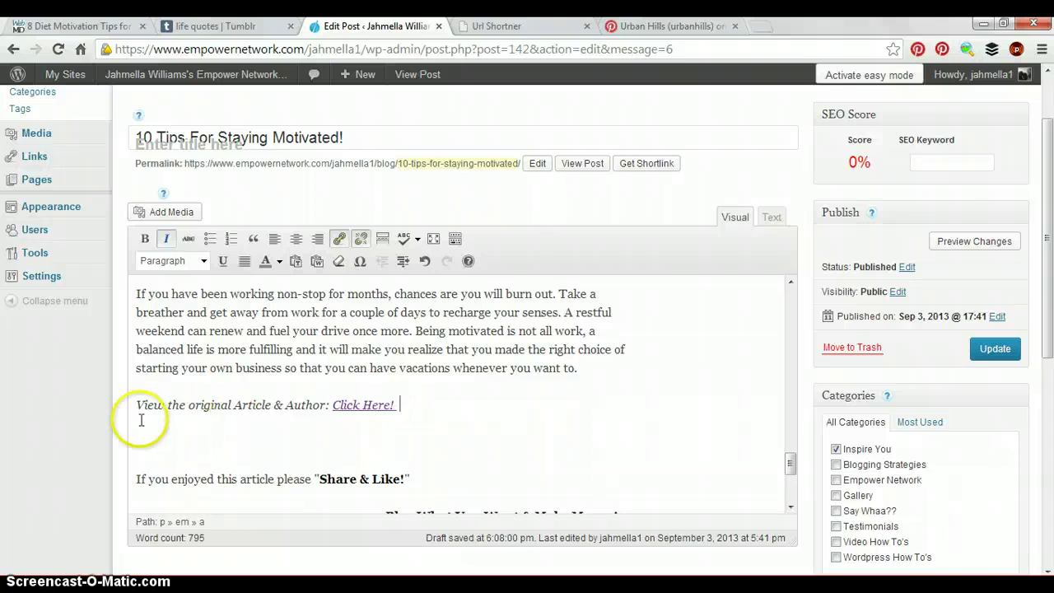
left_click(350, 410)
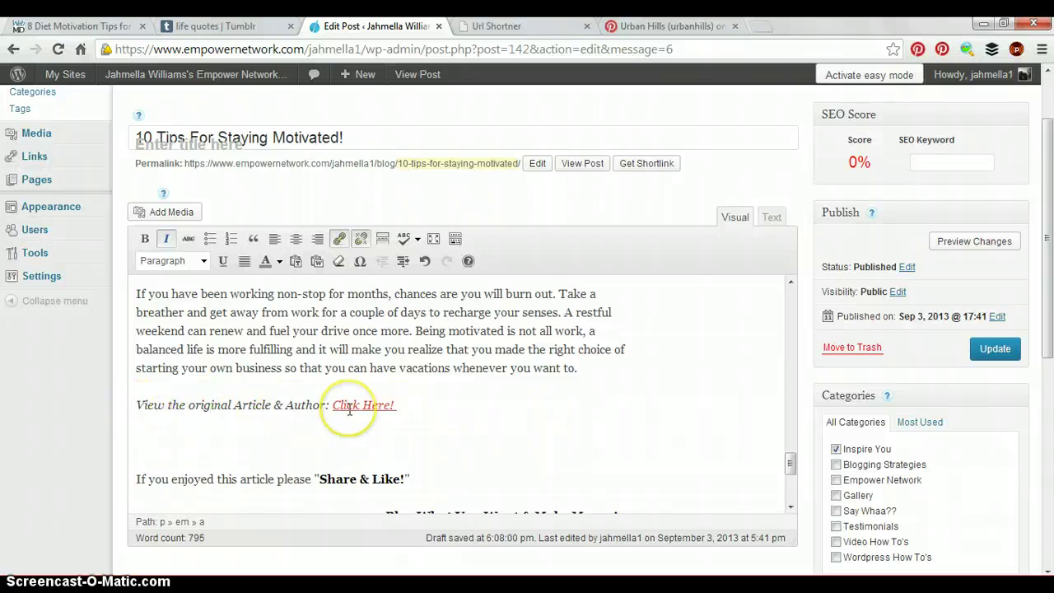
left_click(367, 407)
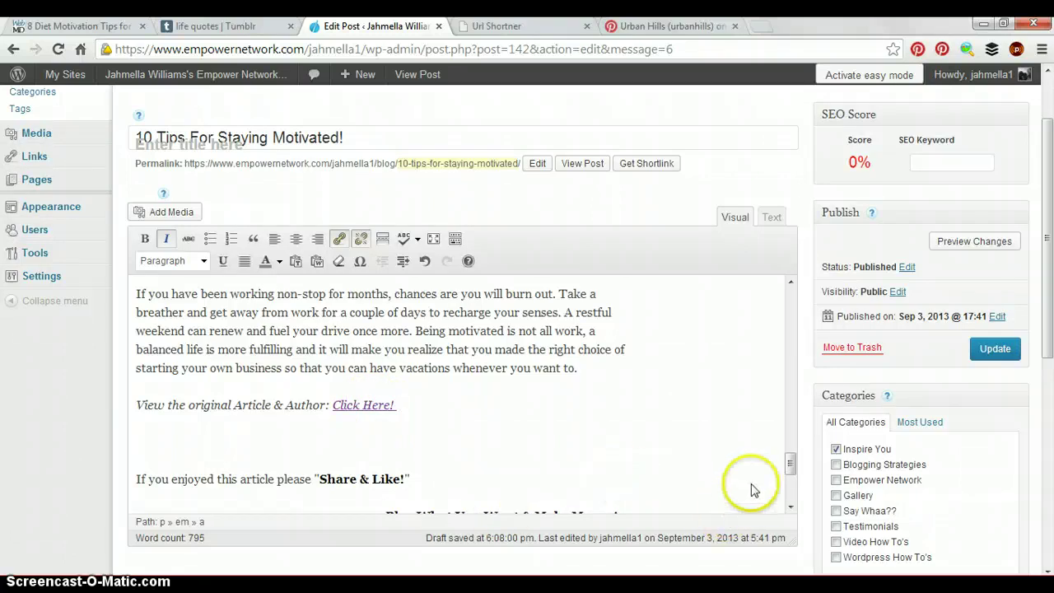
Look at the post's closing signature, switch to the My Cheat Sheet document in Word and view the "Blog signature for viral content" code.
left_click(789, 466)
left_click_drag(789, 466, 788, 476)
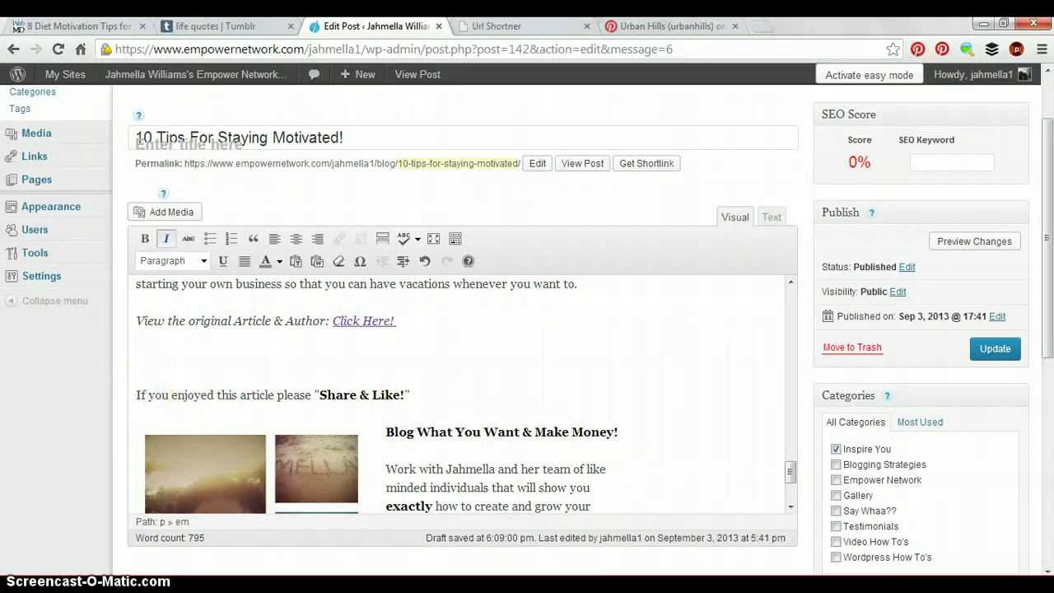
key("alt+Tab")
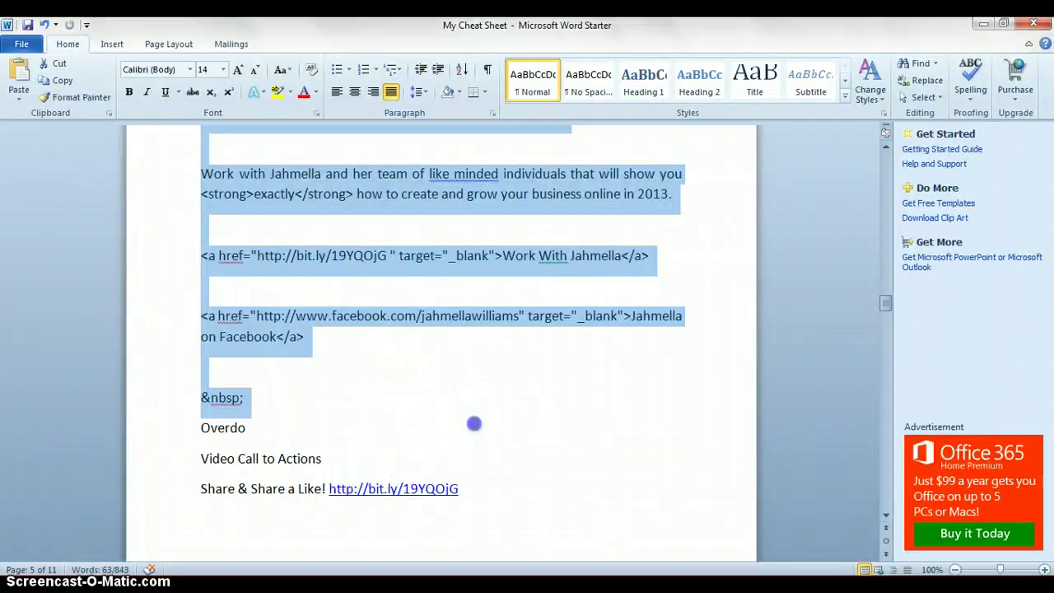
left_click(474, 422)
mouse_move(885, 300)
left_mouse_down()
mouse_move(884, 291)
mouse_move(891, 314)
left_mouse_up()
left_click(329, 321)
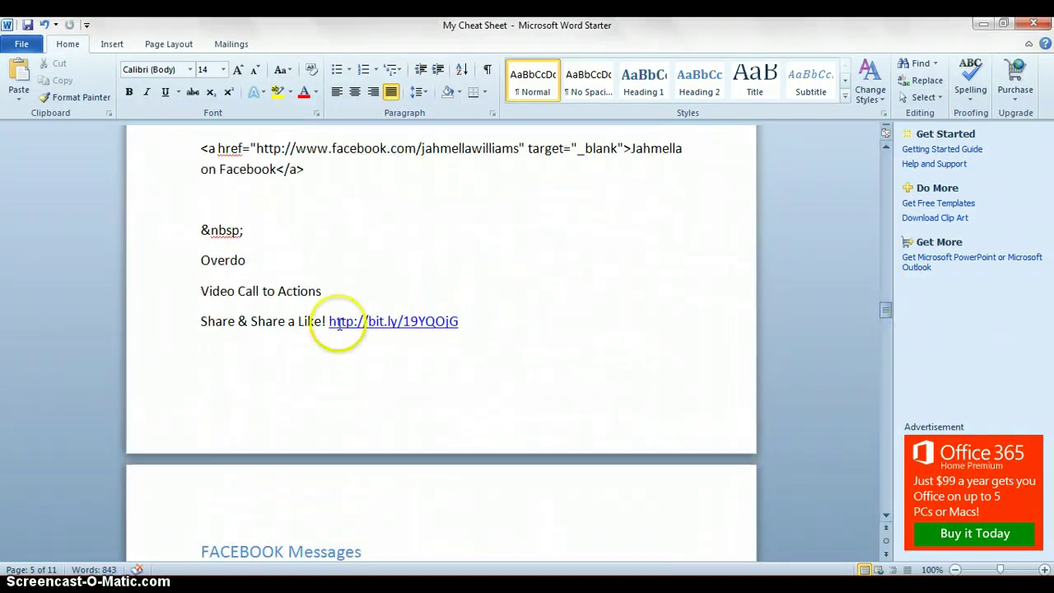
key("Up")
key("Up")
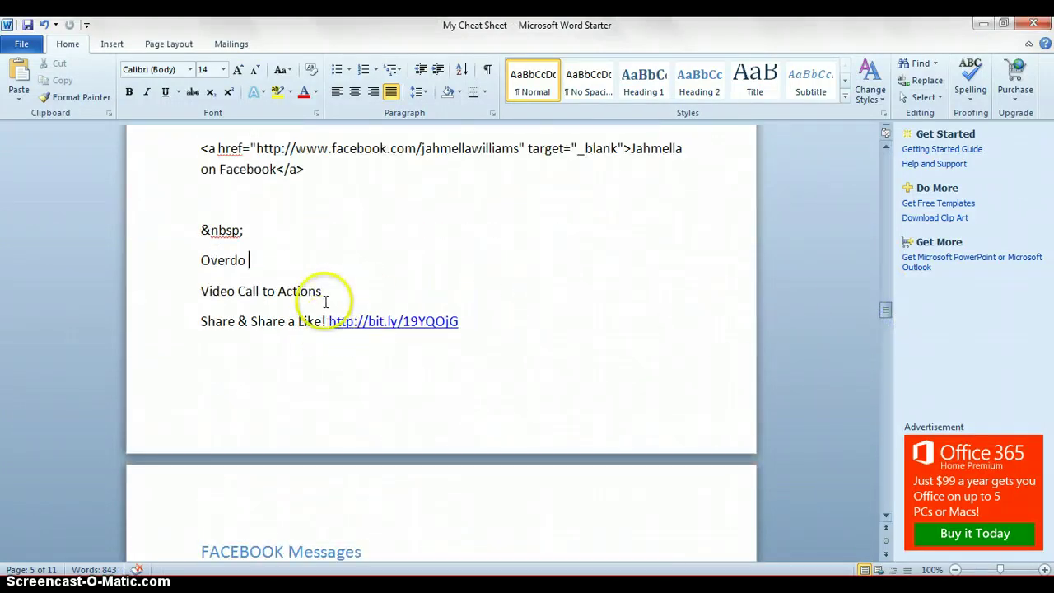
left_click_drag(885, 310, 885, 292)
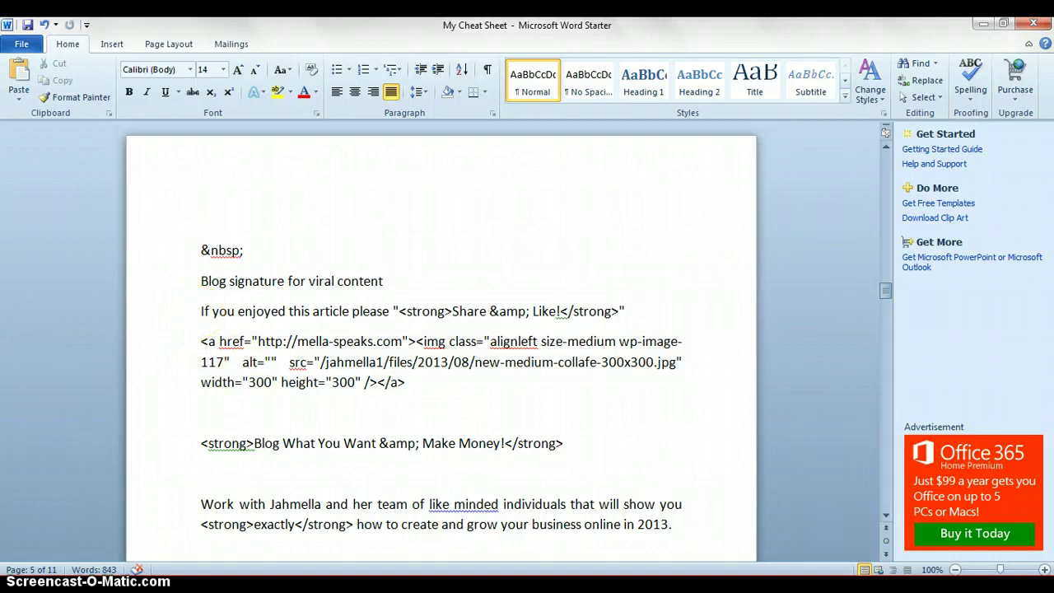
Return to the blog post editor and insert an empty line above "Blog What You Want & Make Money!" in the signature.
key("alt+Tab")
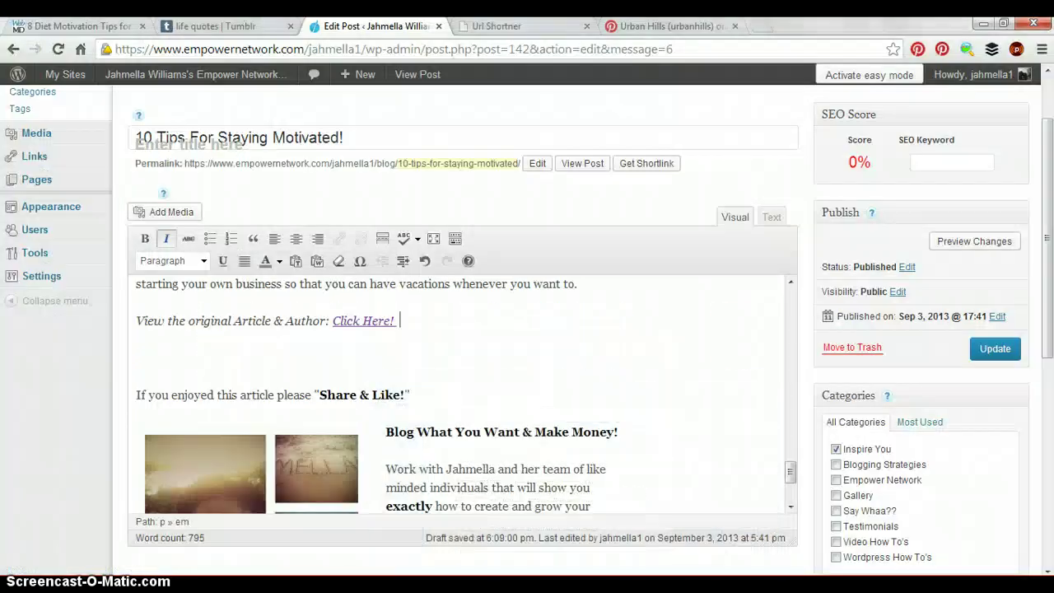
left_click_drag(792, 481, 792, 491)
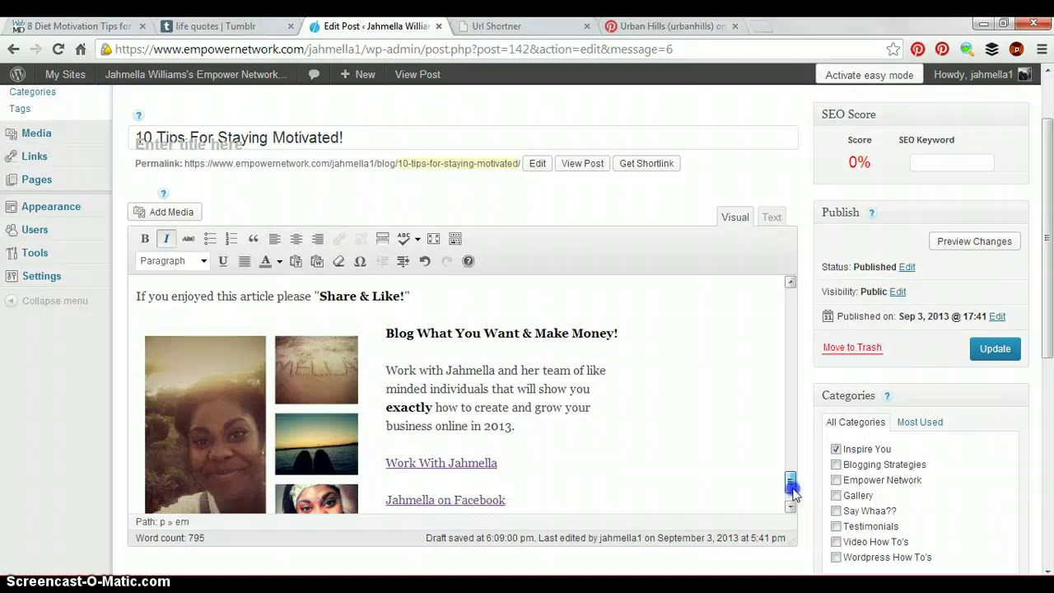
left_click(483, 362)
left_click(384, 326)
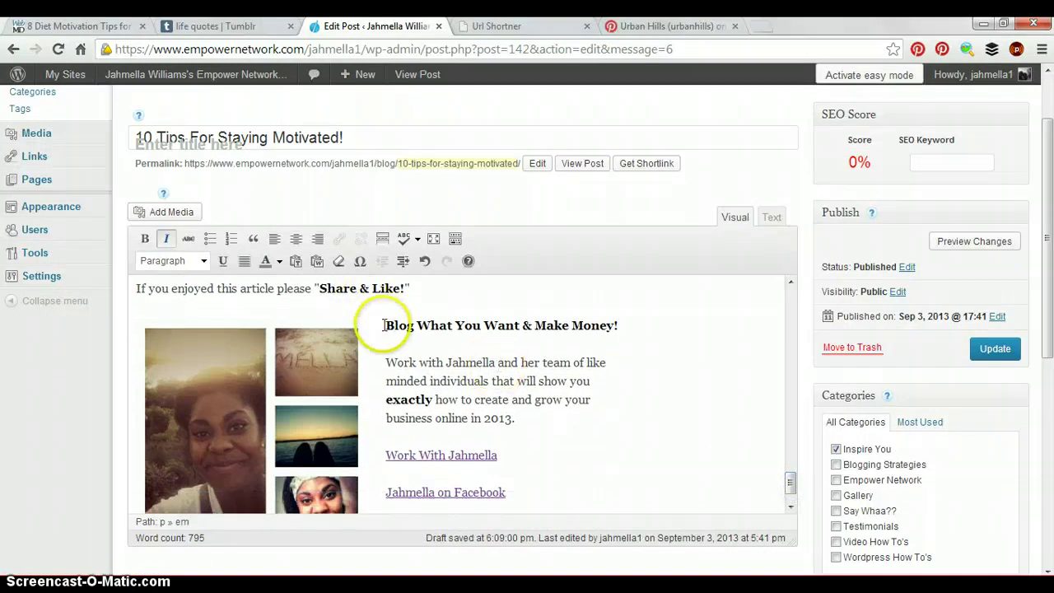
key("Return")
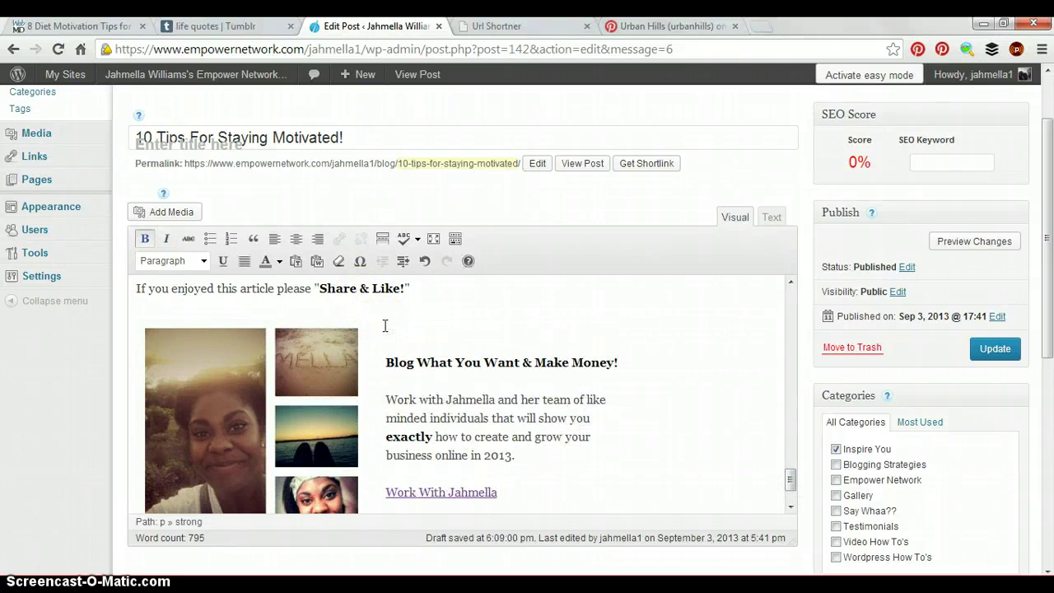
mouse_move(793, 481)
left_mouse_down()
mouse_move(793, 491)
mouse_move(795, 465)
mouse_move(794, 482)
left_mouse_up()
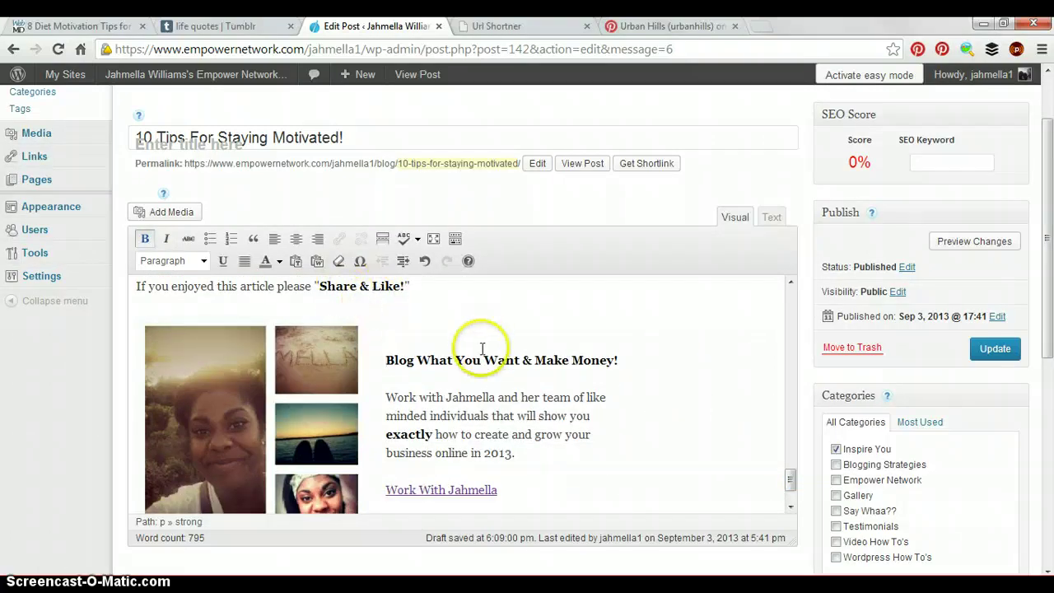
left_click(512, 404)
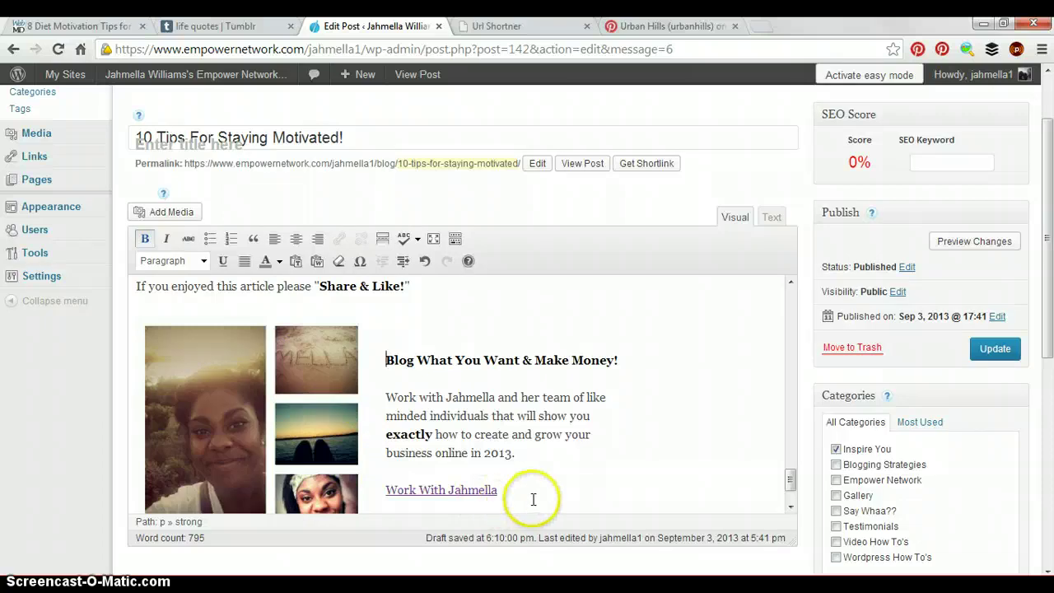
Inspect the destination URL and new-window setting of the "Work With" link in the signature, leaving the link settings without saving.
left_click_drag(790, 477, 790, 484)
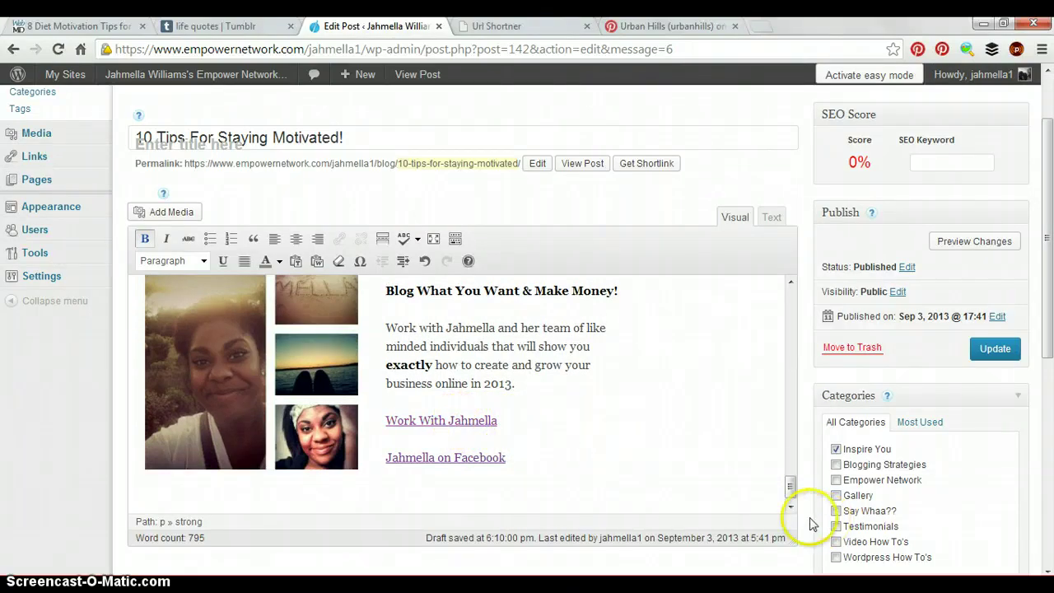
left_click_drag(499, 421, 390, 420)
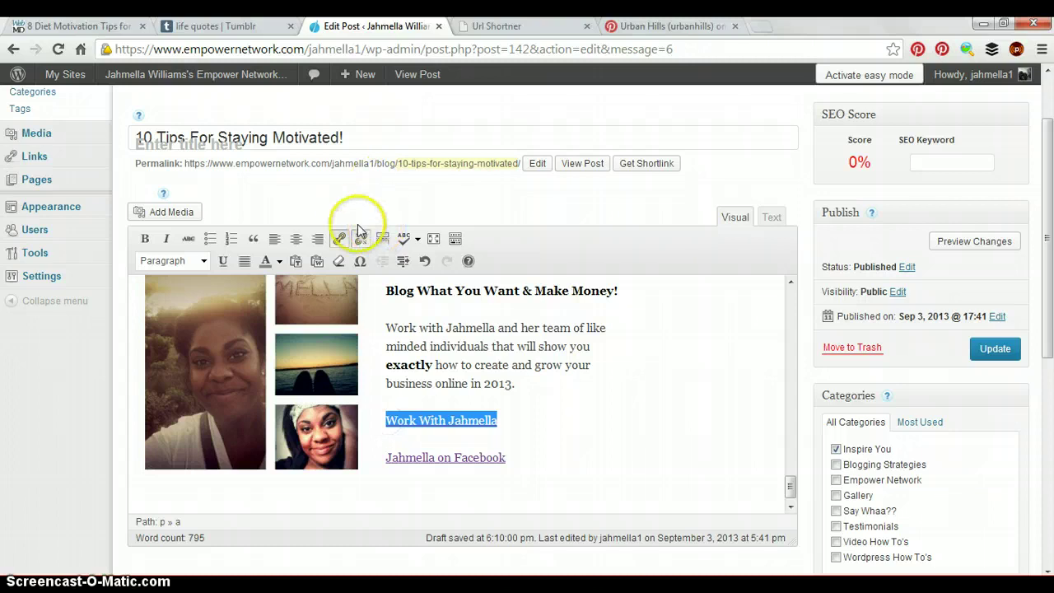
left_click(345, 237)
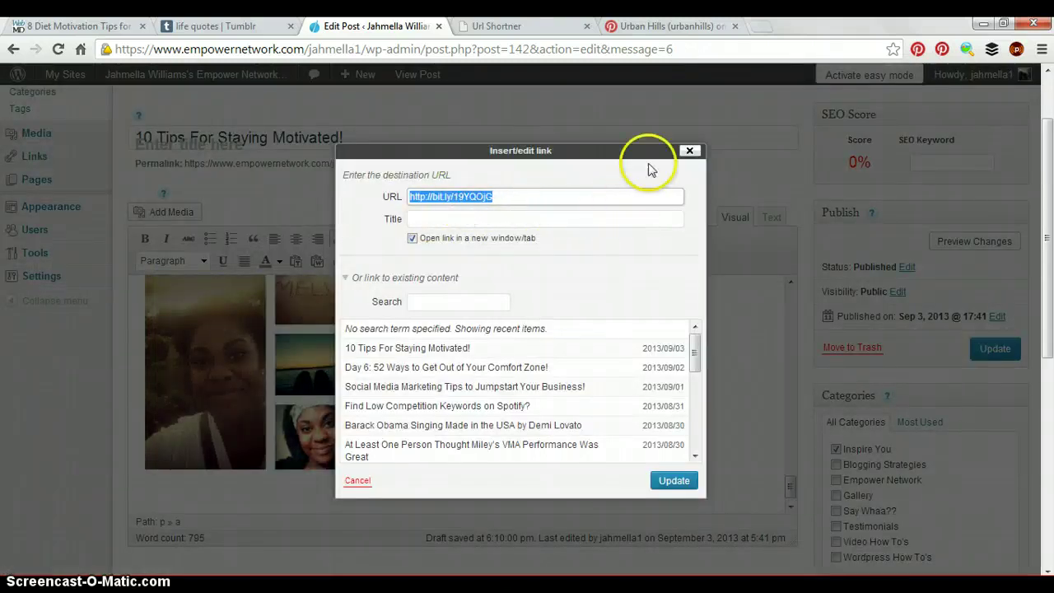
left_click(690, 149)
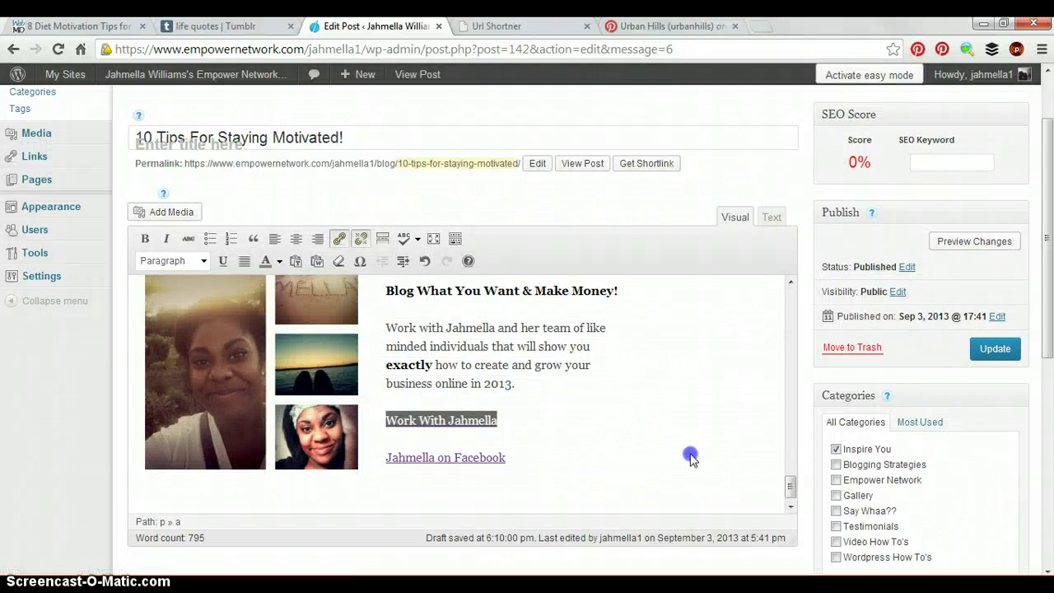
left_click(679, 449)
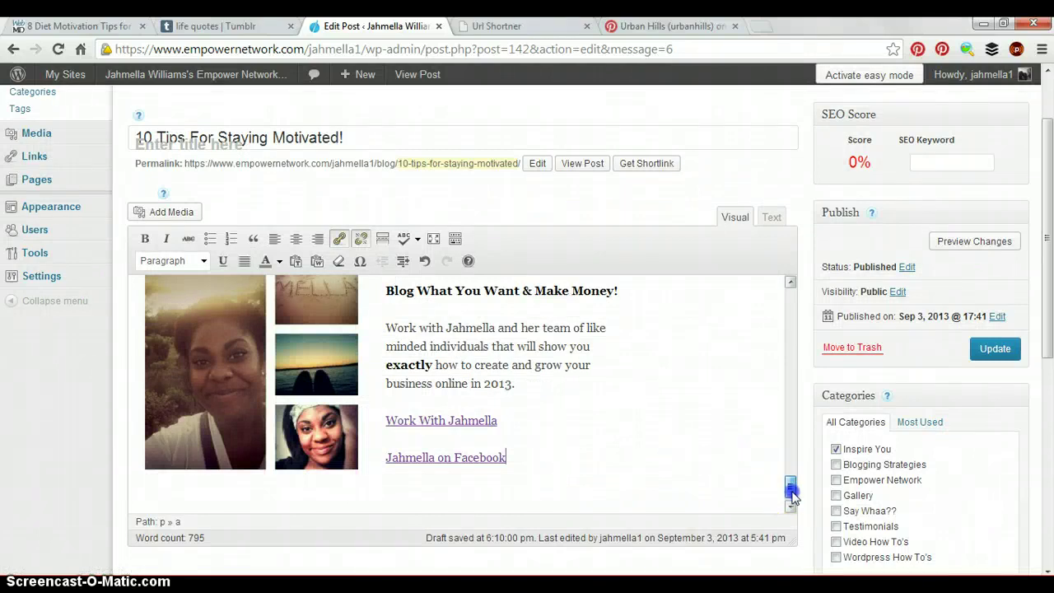
Examine the signature's HTML code at the end of the post, and return to the visual view.
mouse_move(790, 488)
left_mouse_down()
mouse_move(790, 469)
mouse_move(797, 498)
mouse_move(797, 460)
mouse_move(797, 473)
left_mouse_up()
left_click(772, 221)
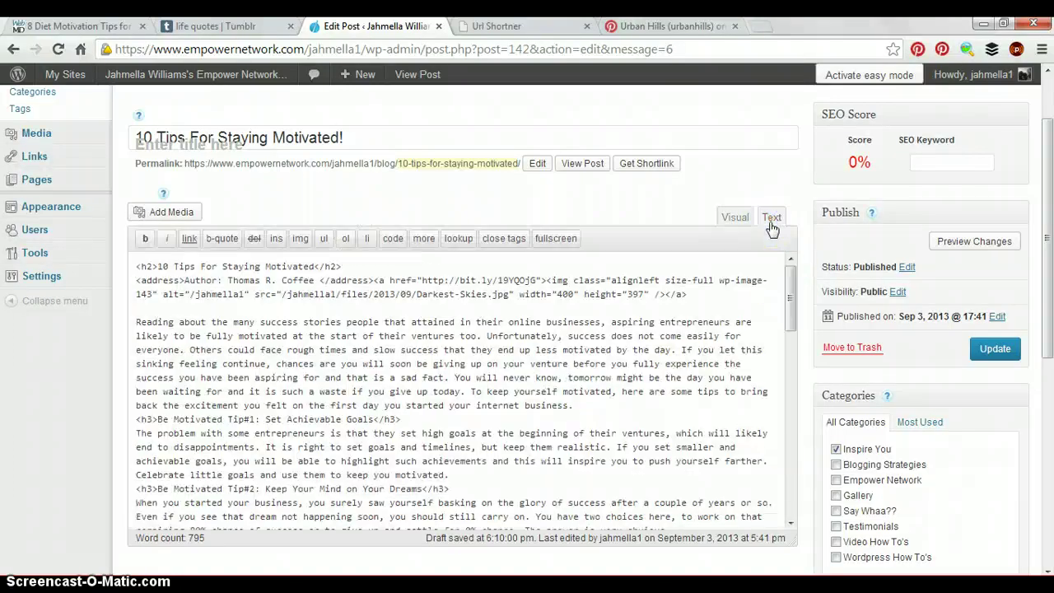
left_click_drag(795, 313, 796, 516)
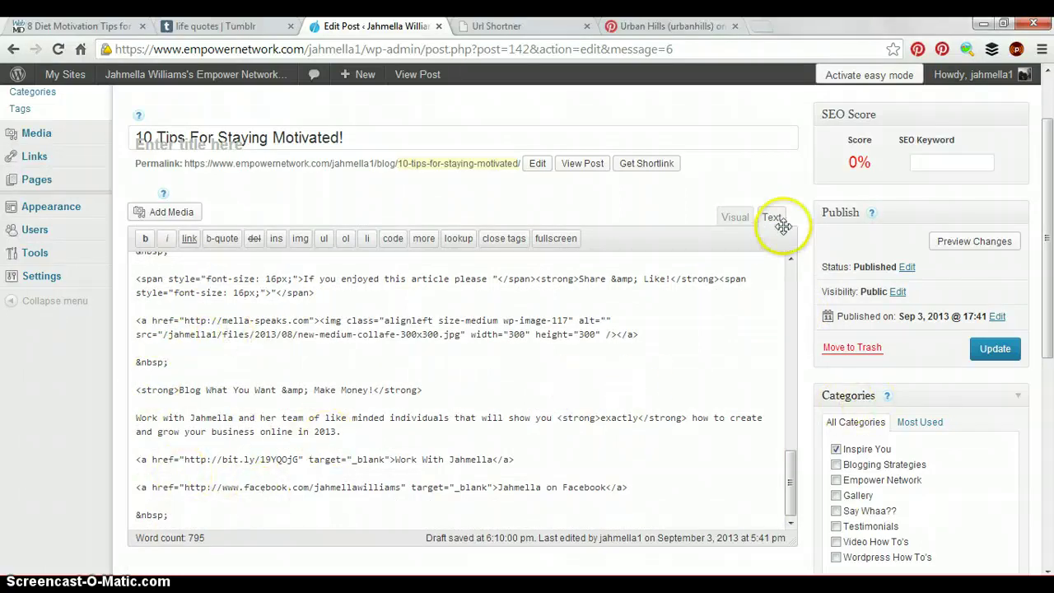
left_click(735, 219)
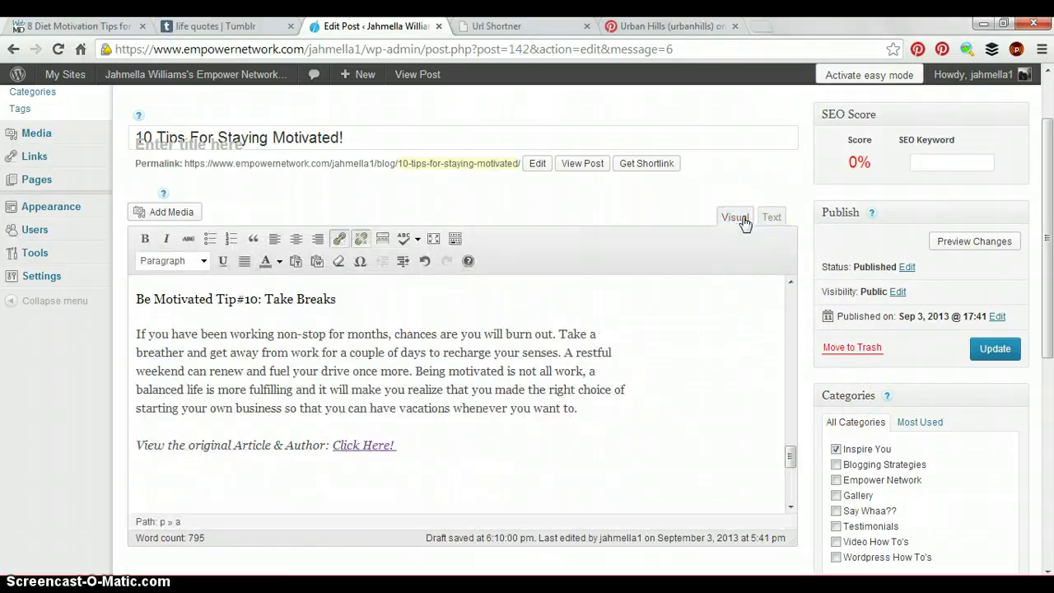
Review the post's category, tags and featured image, and update the published post.
left_click_drag(1047, 297, 1050, 440)
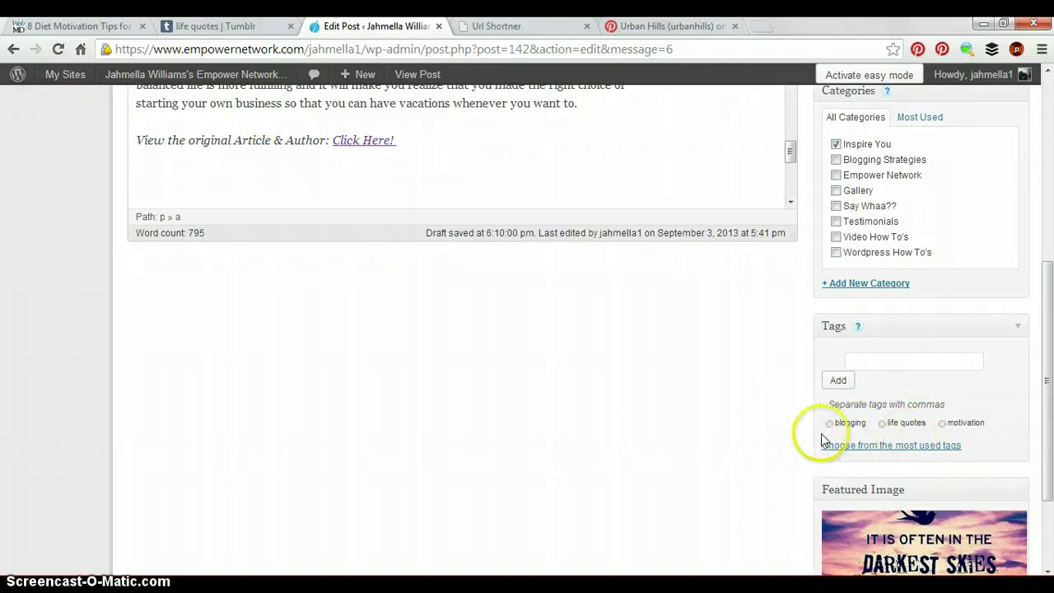
left_click_drag(1048, 451, 1050, 265)
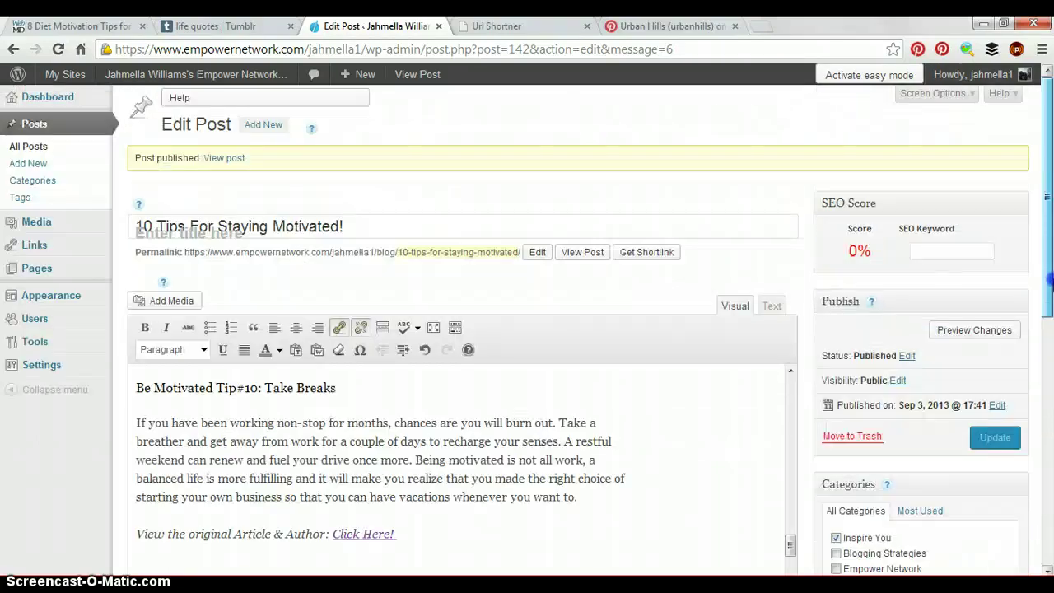
left_click_drag(1049, 295, 1049, 333)
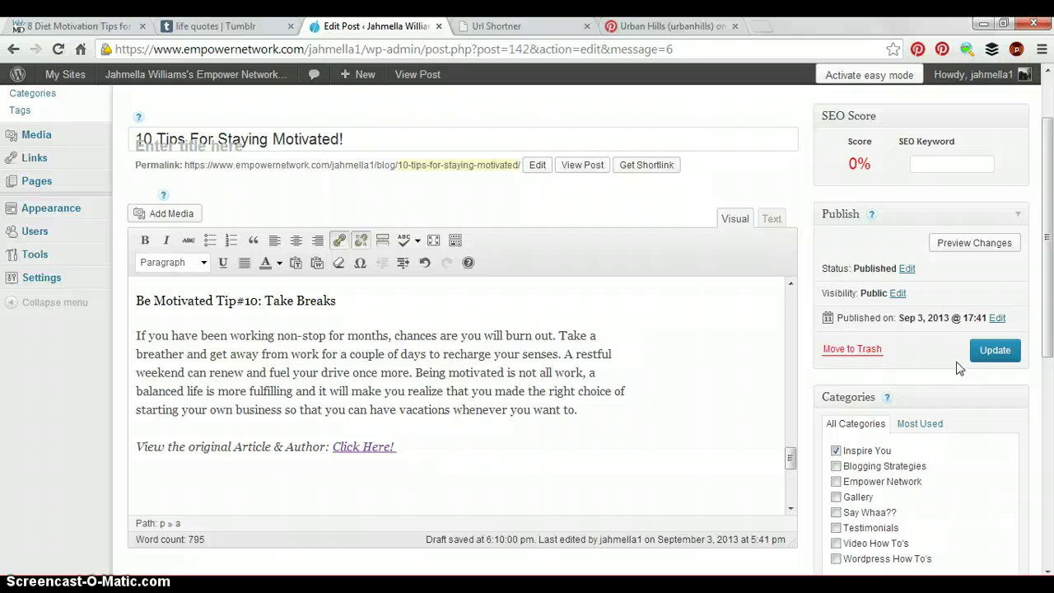
left_click(987, 352)
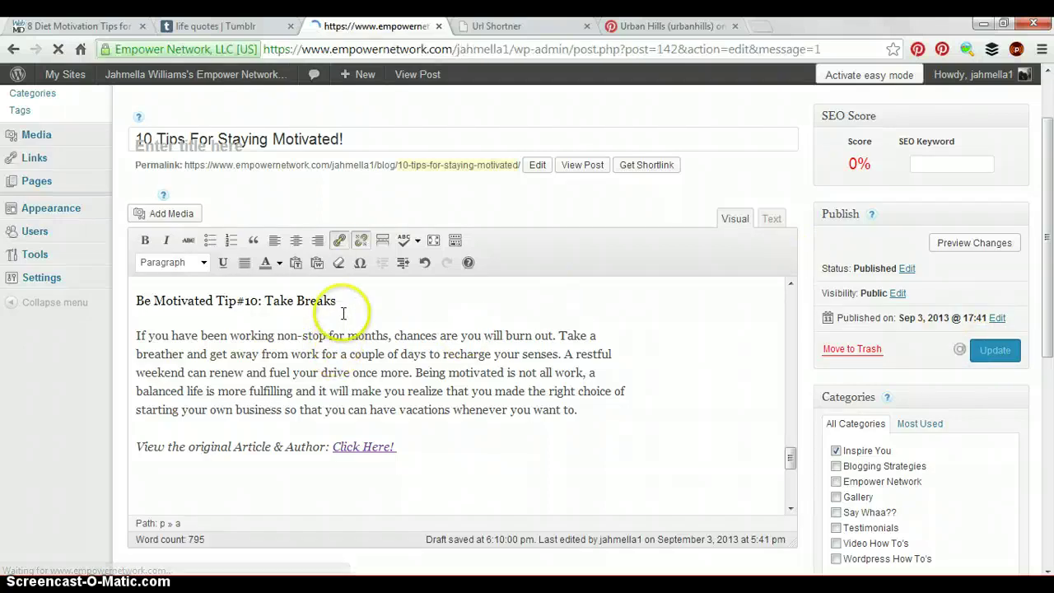
Switch to the LinkProsperity URL shortener page and copy the post's newly created short URL.
left_click(491, 27)
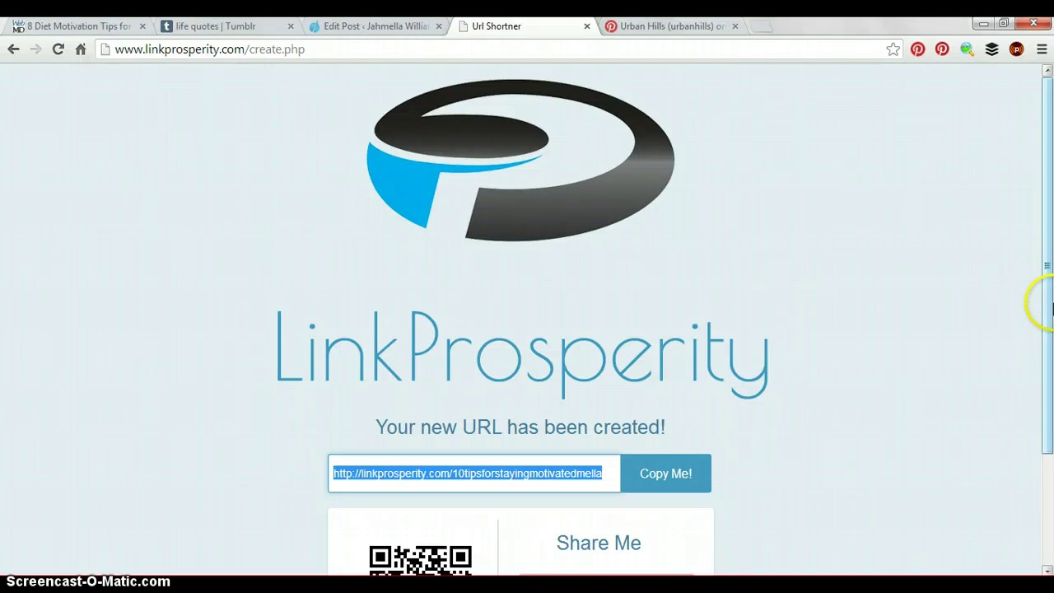
left_click_drag(1044, 300, 1048, 354)
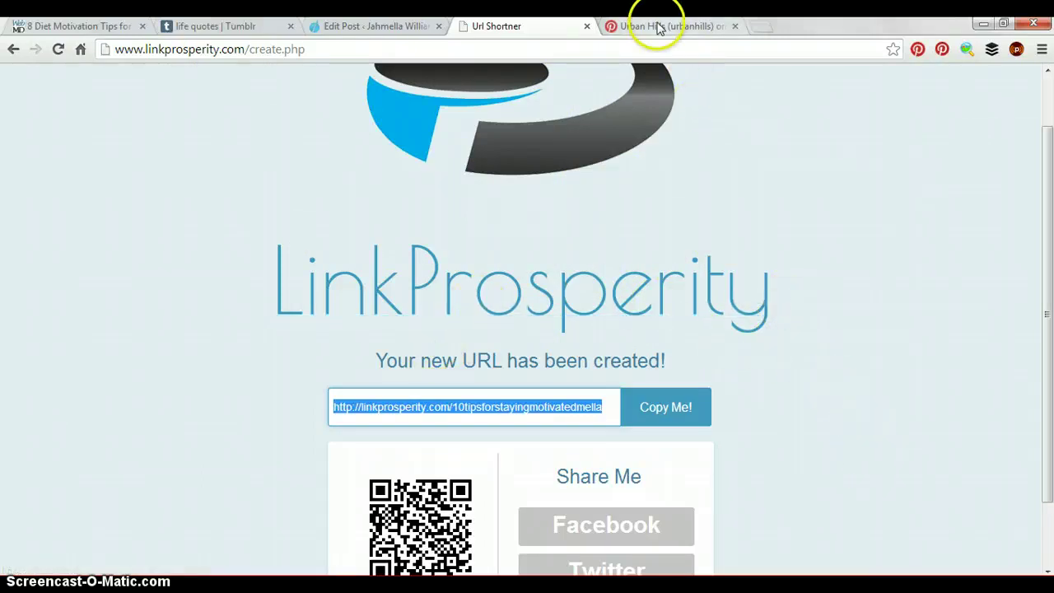
right_click(488, 405)
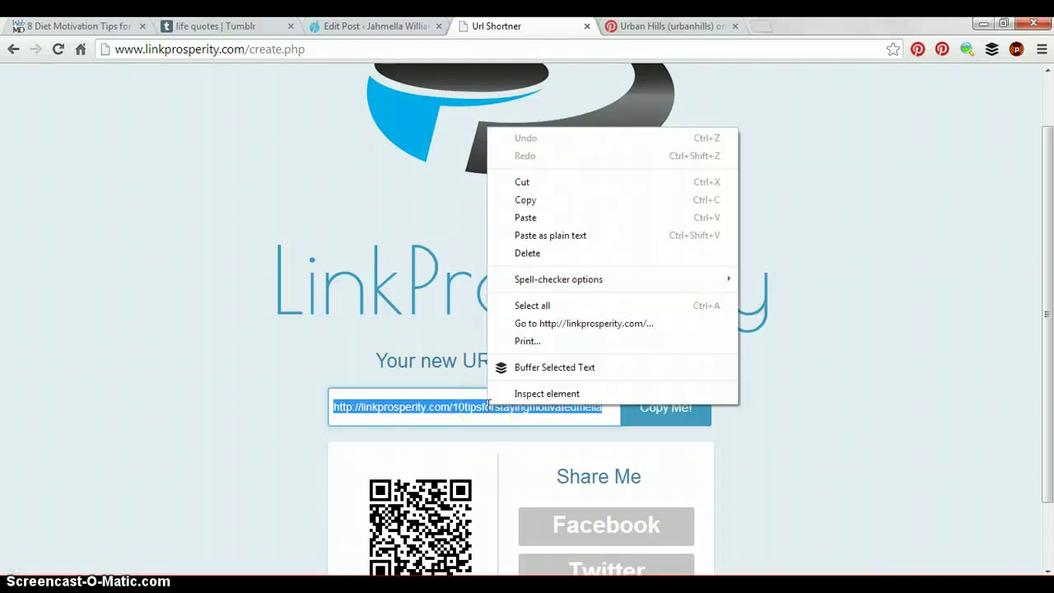
left_click(581, 201)
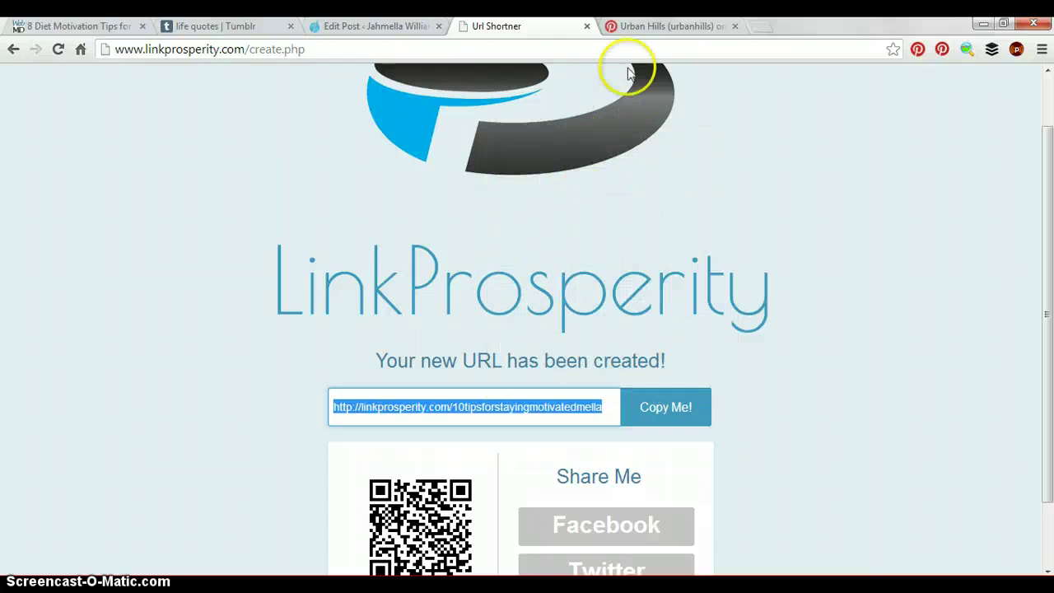
Switch to the Pinterest profile and upload the Darkest Skies picture from the Inspiring Quote Pictures folder as a new pin.
left_click(654, 27)
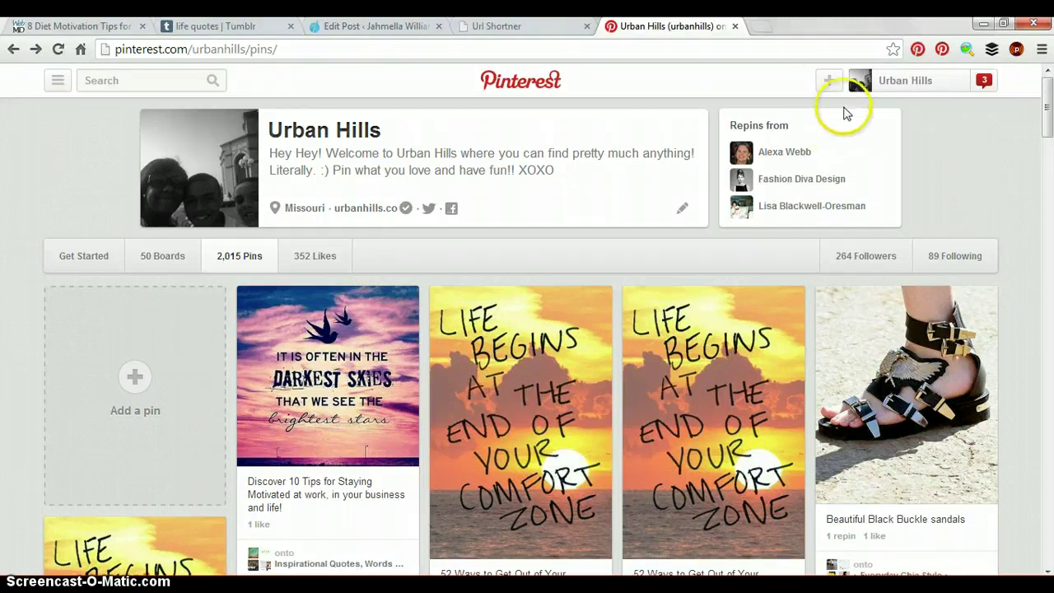
left_click(829, 82)
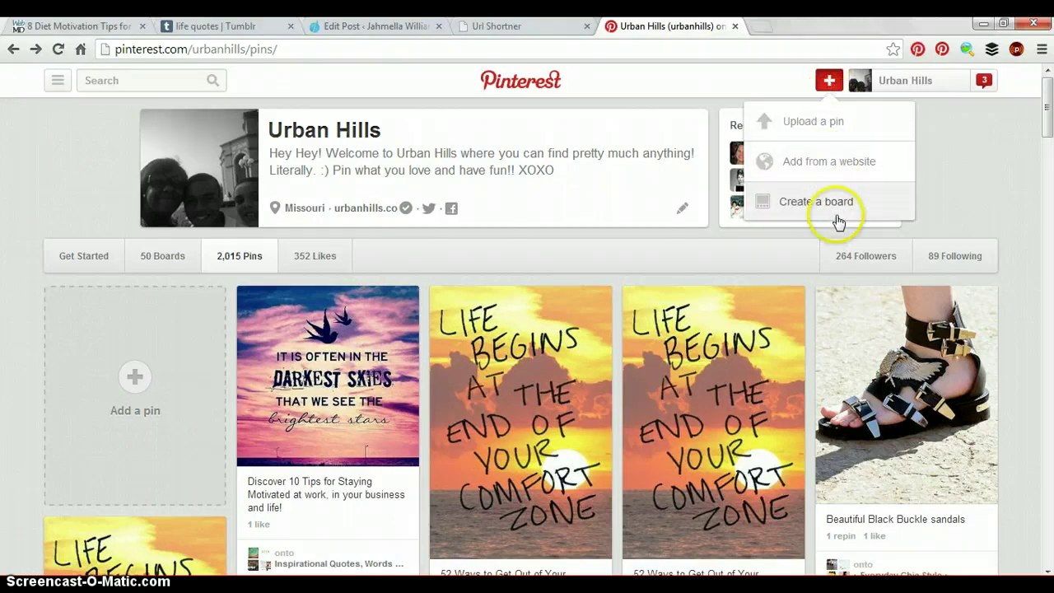
left_click(813, 134)
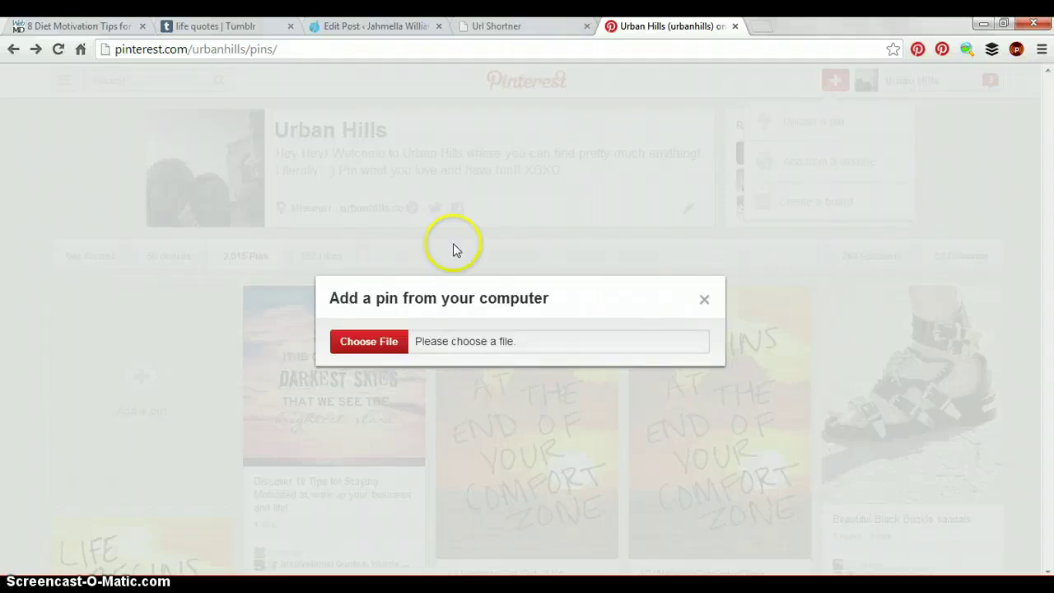
left_click(390, 343)
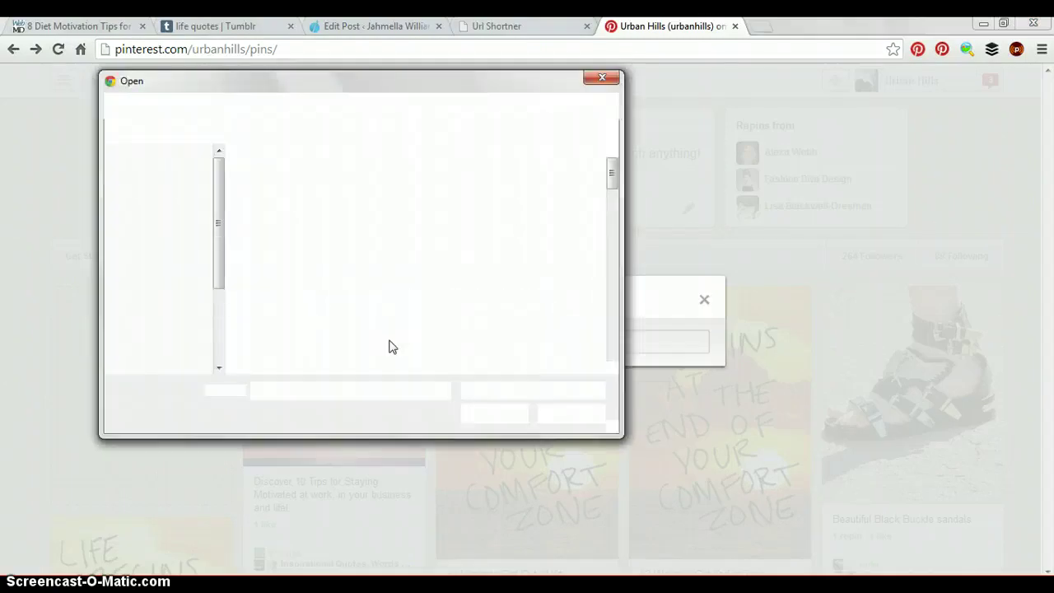
left_click_drag(606, 181, 612, 230)
left_click(373, 186)
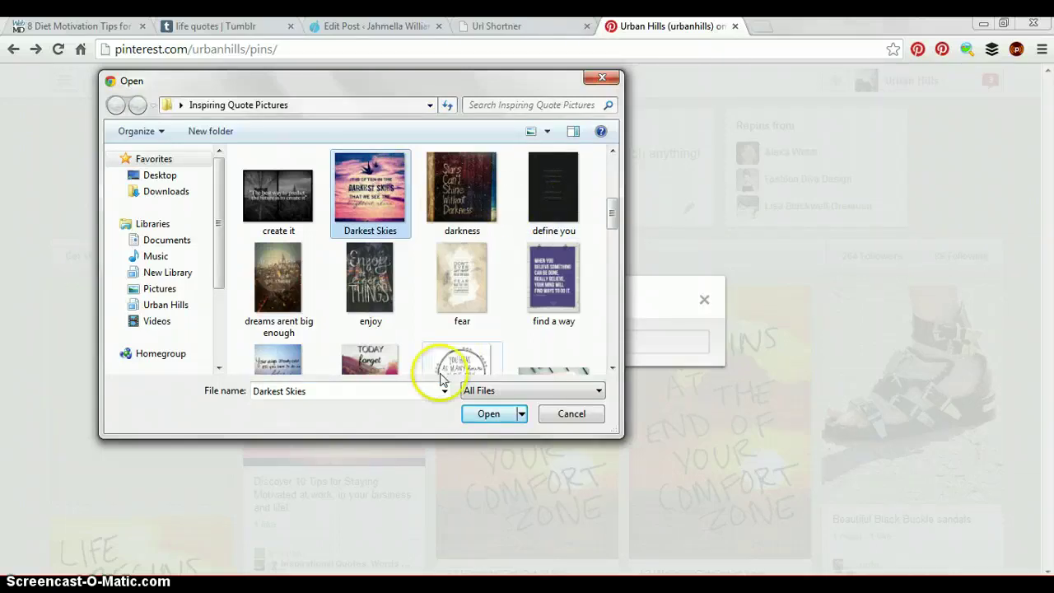
left_click(489, 415)
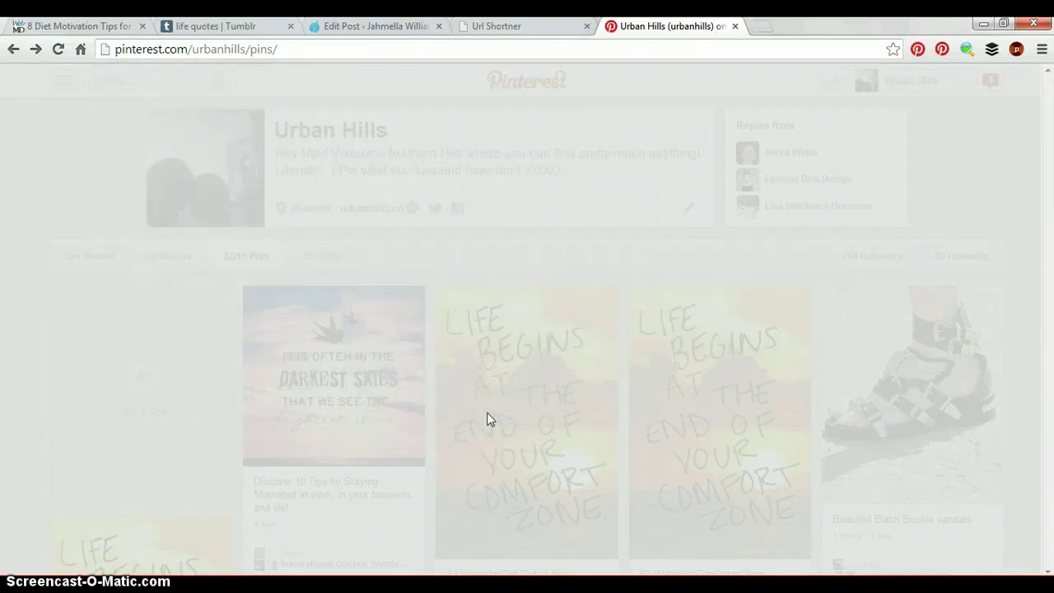
Choose the "Pinspirations - Positive Quotes for Repinning!" board for the uploaded pin.
left_click(457, 342)
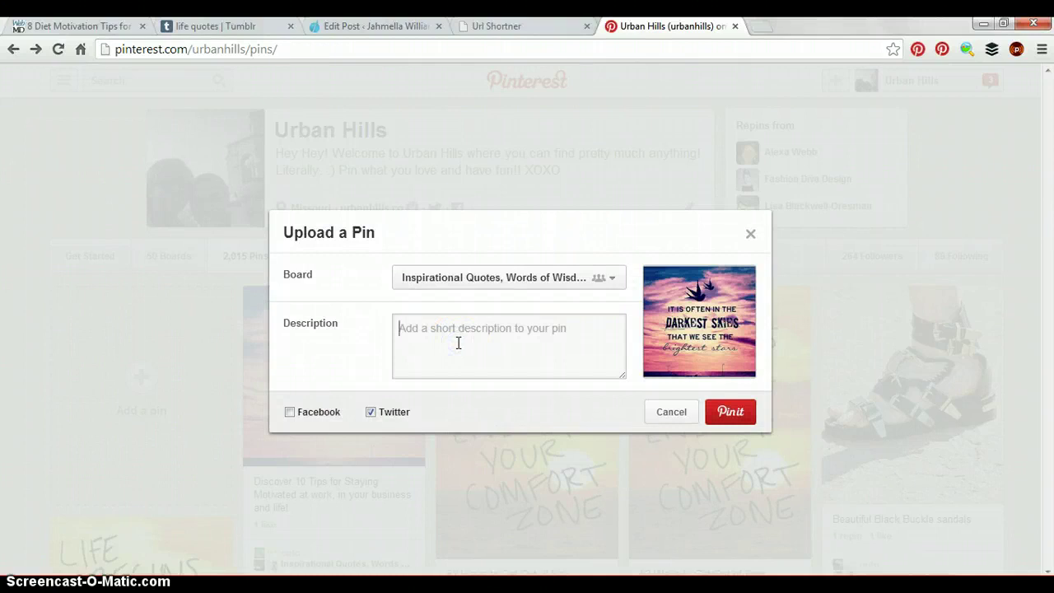
left_click(612, 280)
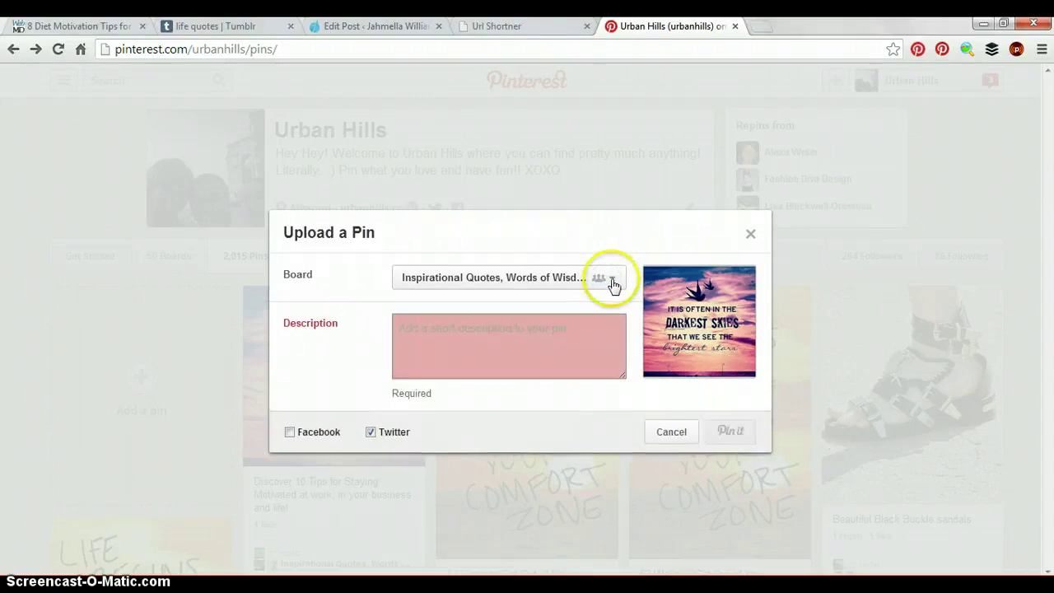
left_click(613, 282)
left_click_drag(623, 292, 625, 399)
left_click(489, 305)
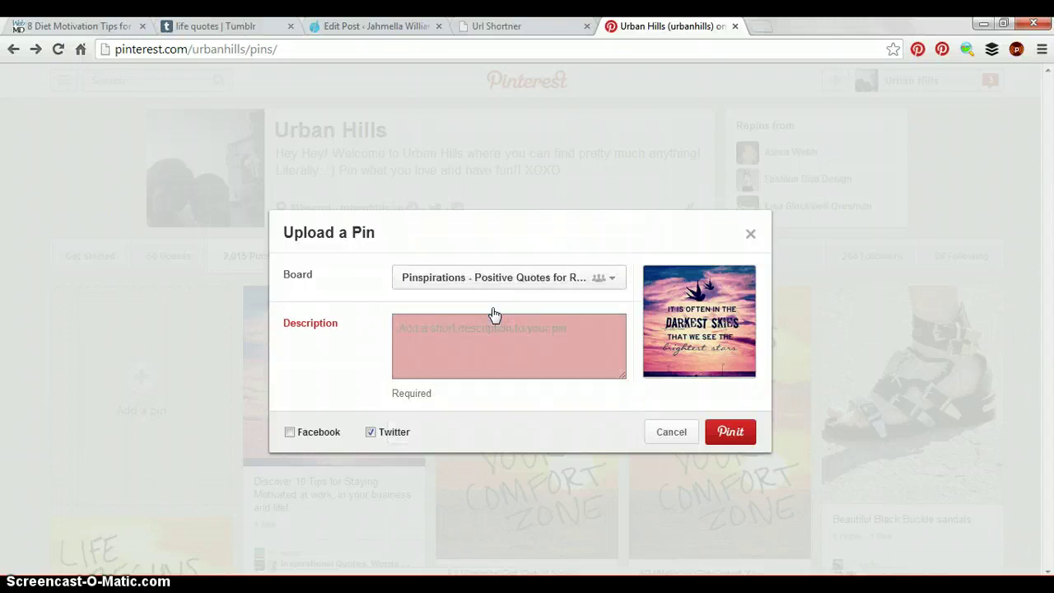
Enter the pin description "10 Tips For Staying Motivated at Work, School, Business & Life!".
left_click(446, 323)
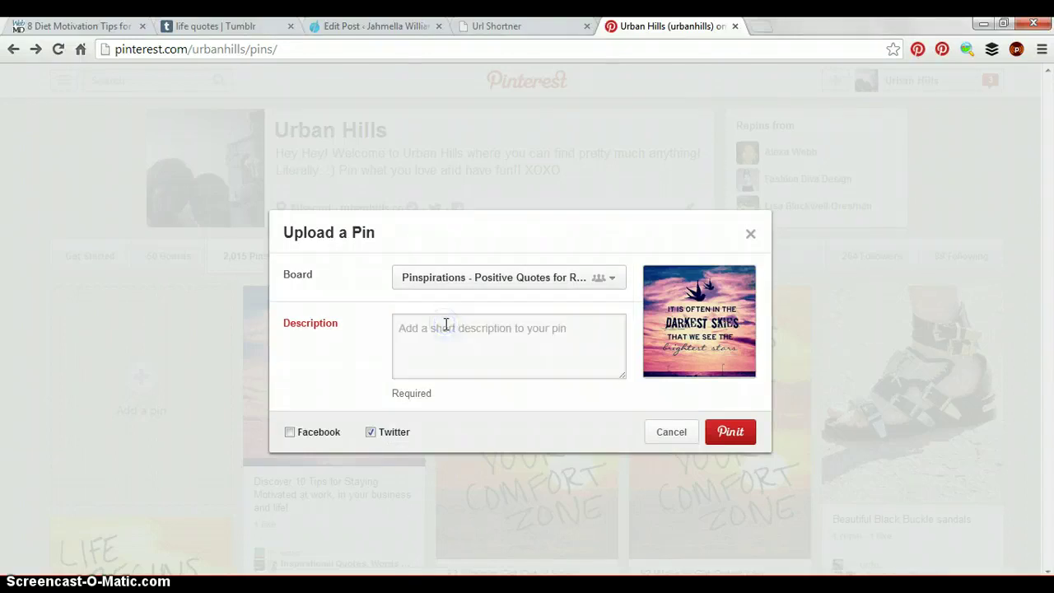
type("10")
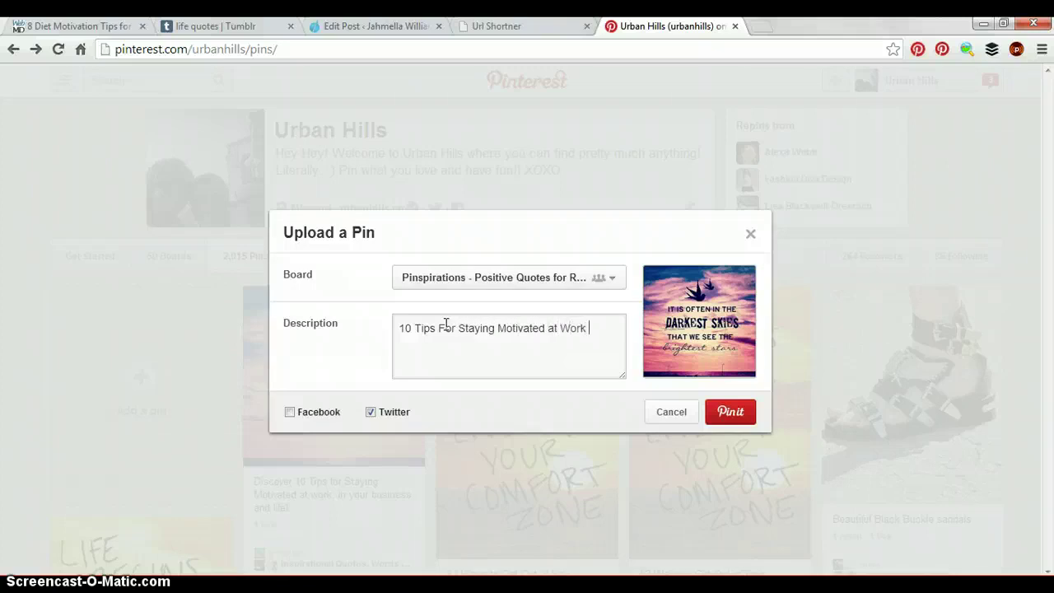
type("ool and ")
type("in")
key("BackSpace")
key("BackSpace")
key("BackSpace")
key("BackSpace")
key("BackSpace")
key("BackSpace")
key("BackSpace")
type(", Business & lio")
key("BackSpace")
key("BackSpace")
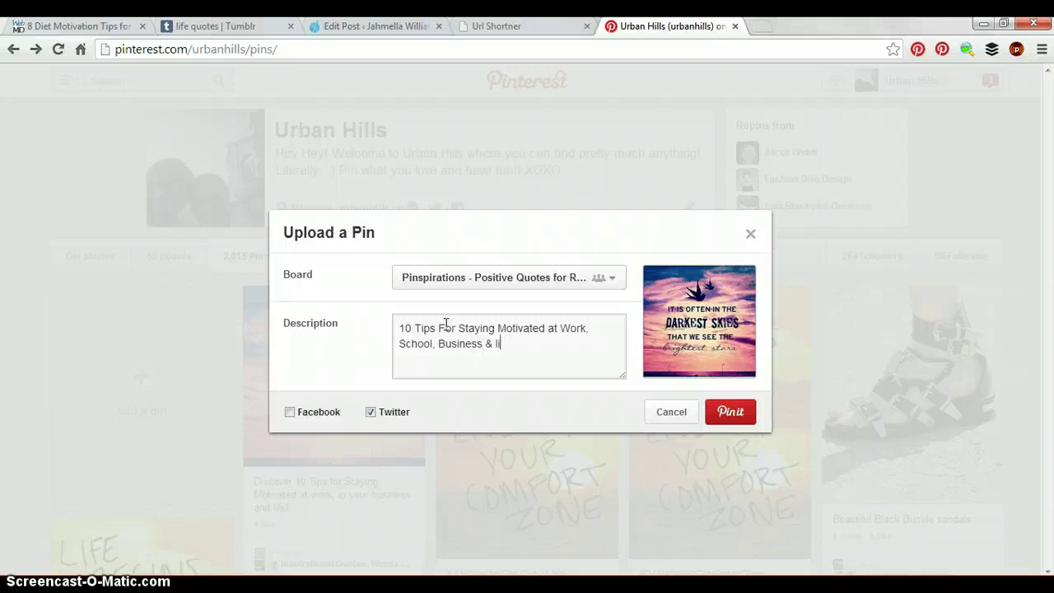
key("BackSpace")
type("Life!")
Add "Discover" at the start of the pin description and insert "in" before "Life!".
left_click(407, 327)
left_click(405, 328)
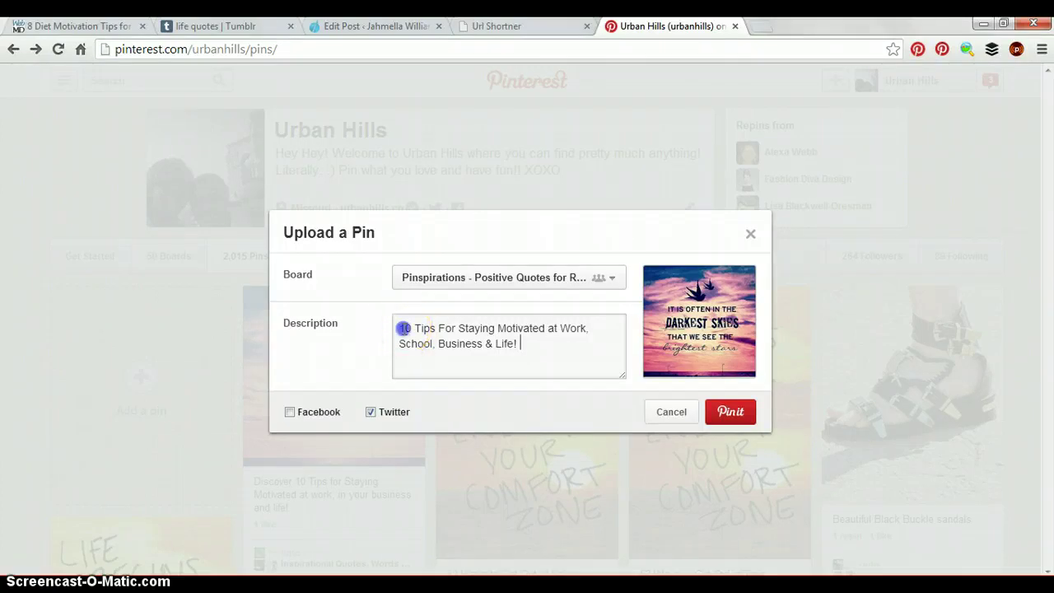
type("Clic")
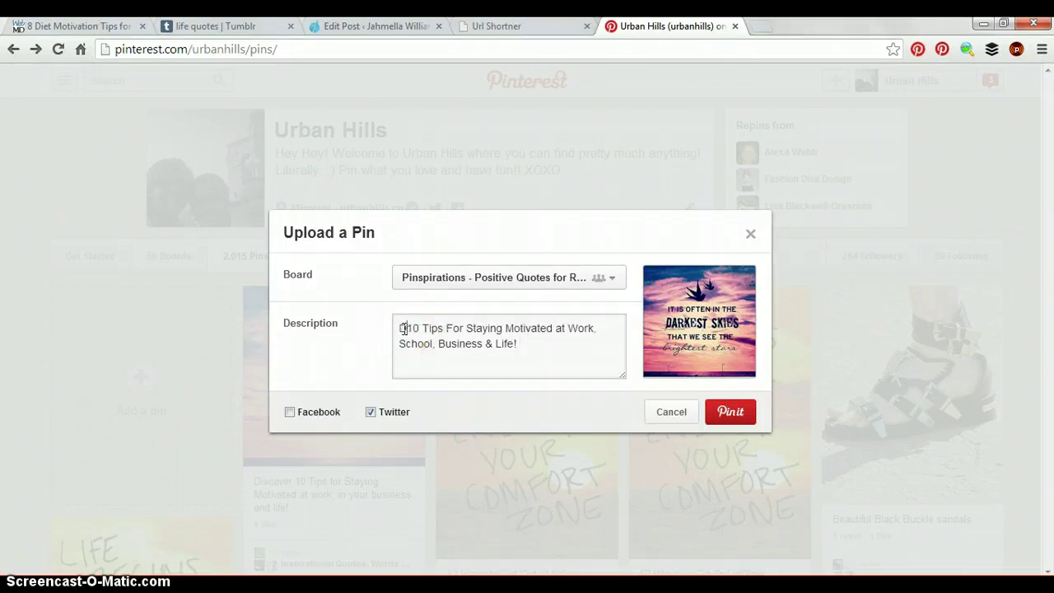
type("cover")
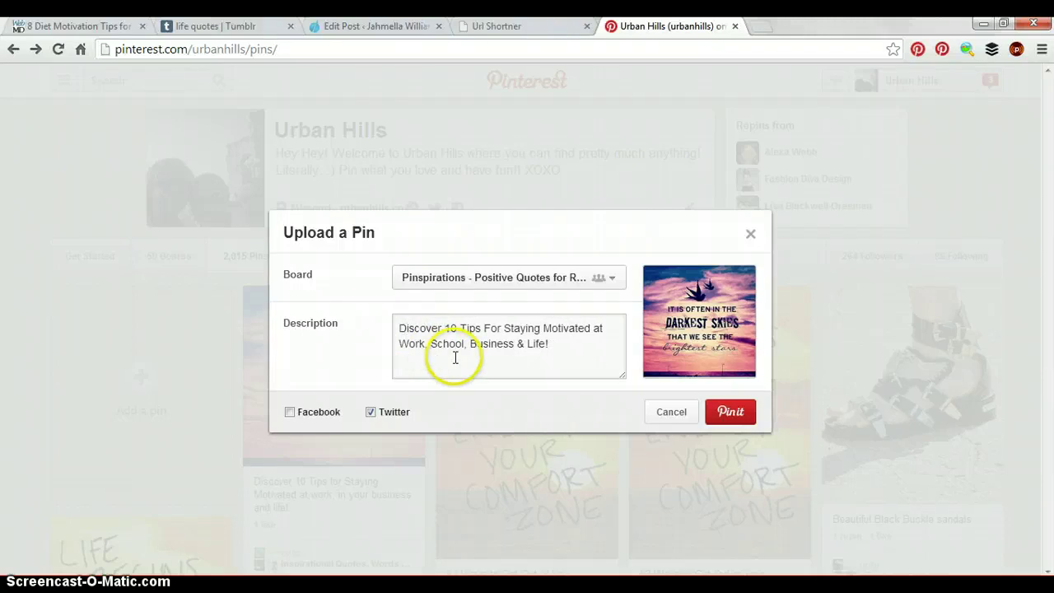
left_click(528, 344)
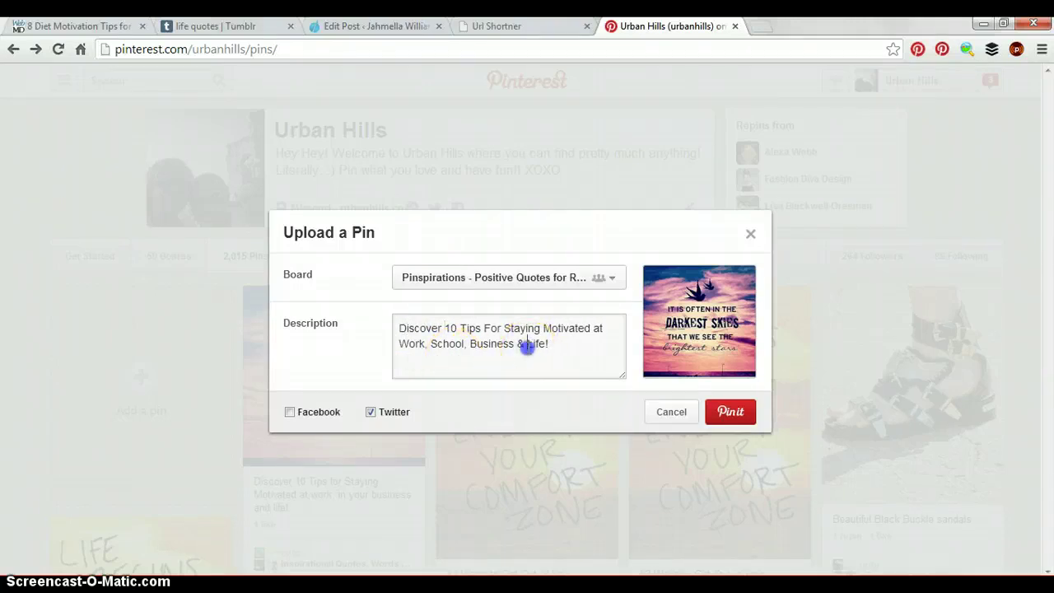
type("in")
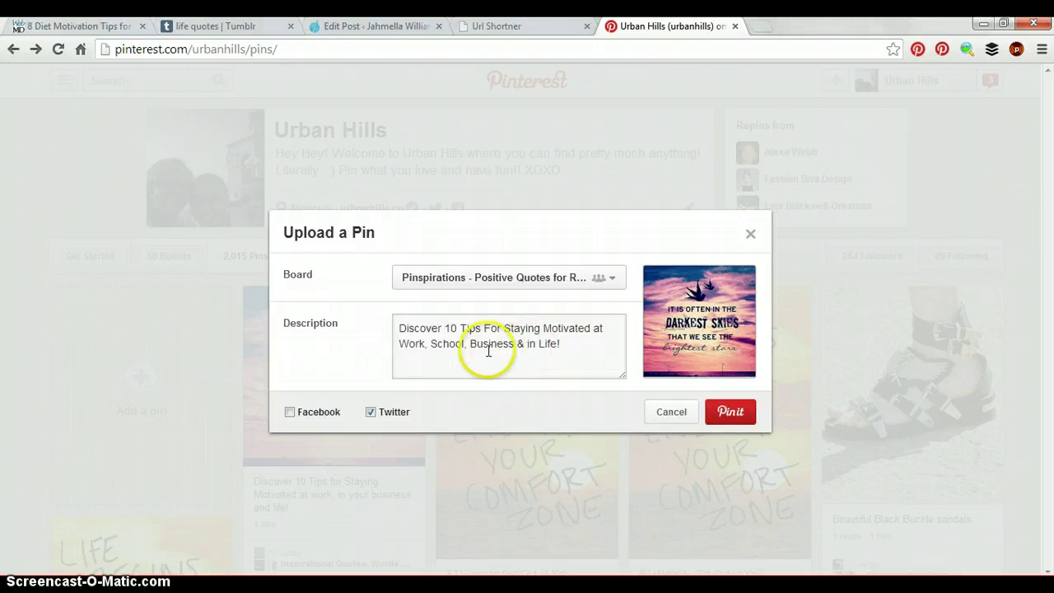
Turn on Facebook sharing and turn off Twitter sharing, publish the pin and dismiss the upload confirmation.
left_click(289, 413)
left_click(289, 413)
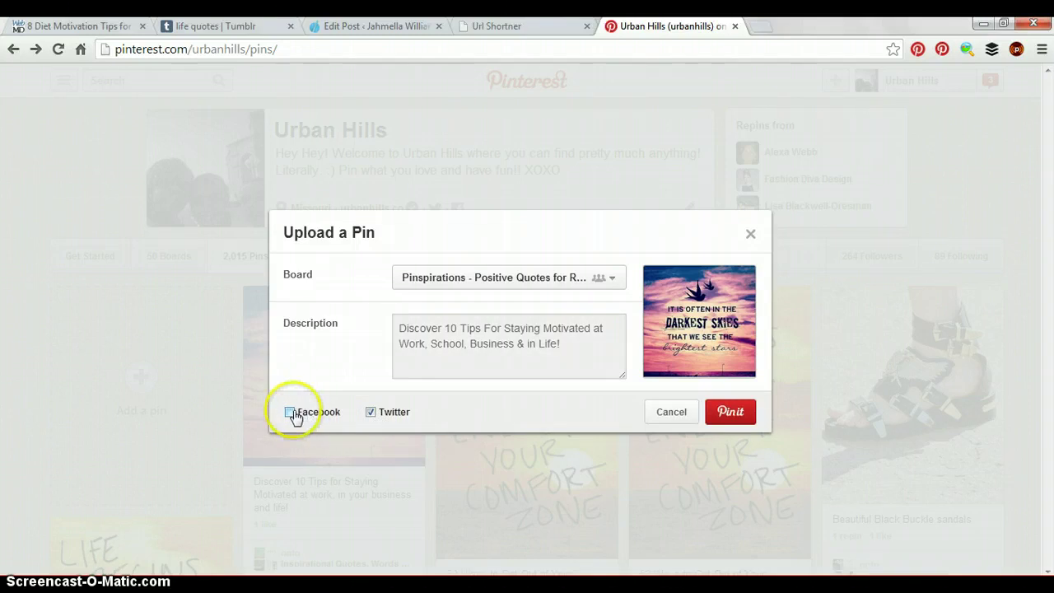
left_click(370, 413)
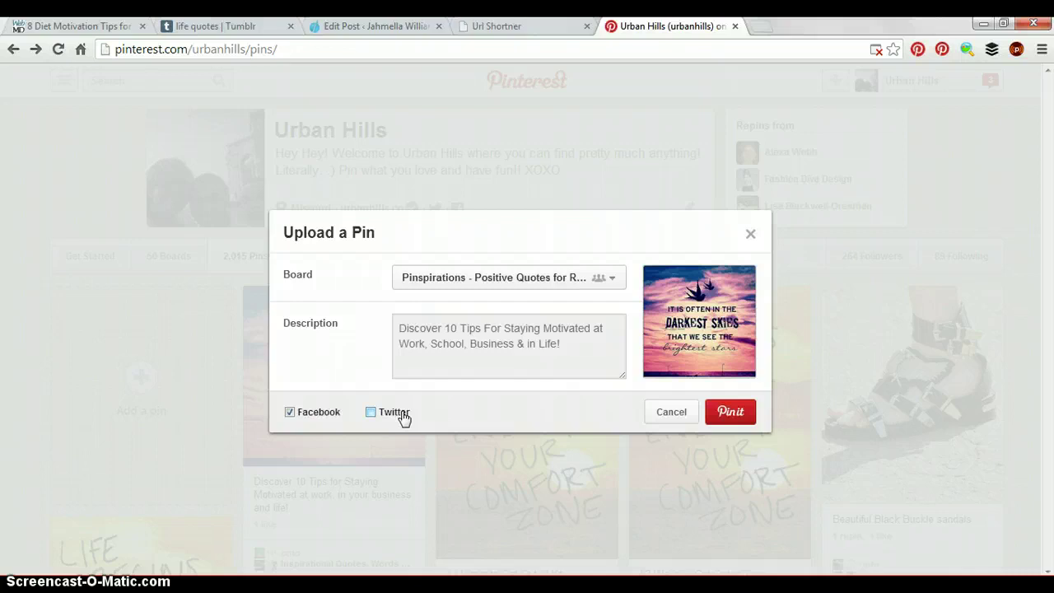
left_click(725, 416)
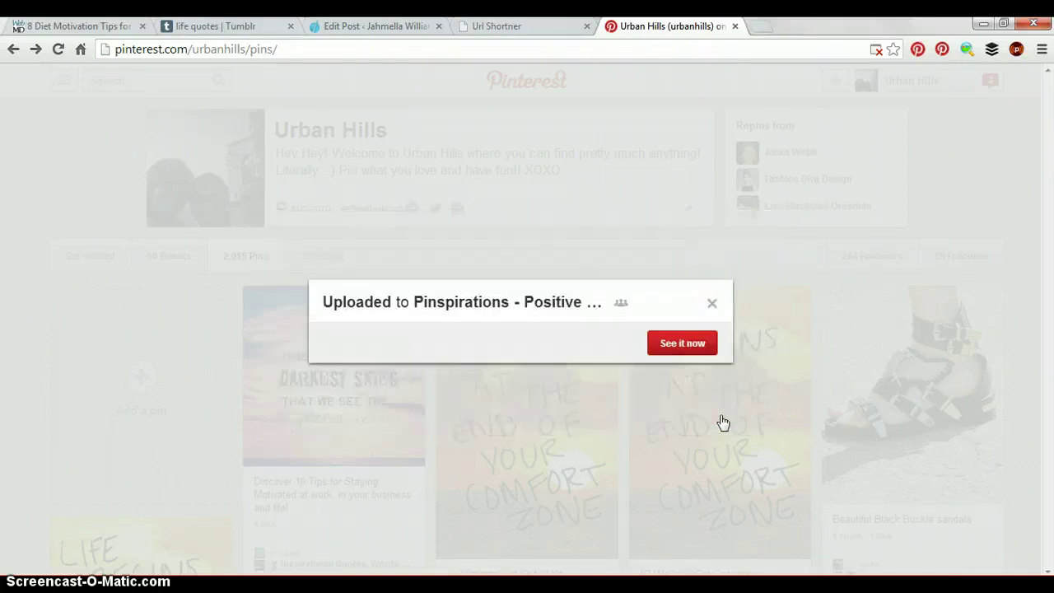
left_click(697, 365)
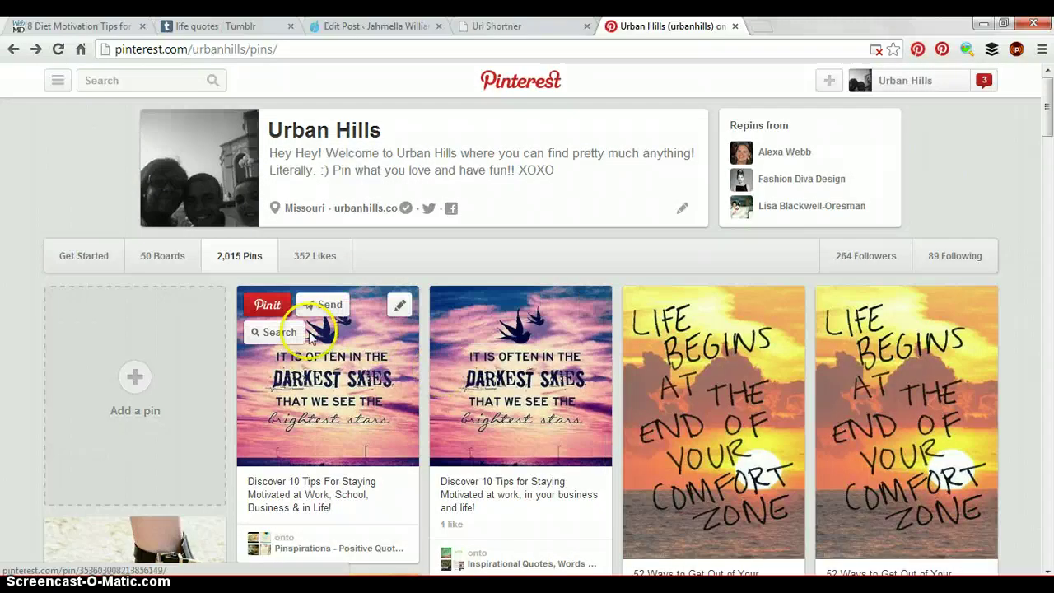
Open the new pin's Pinspirations community board and examine its description, followers and recent pins.
left_click(354, 550)
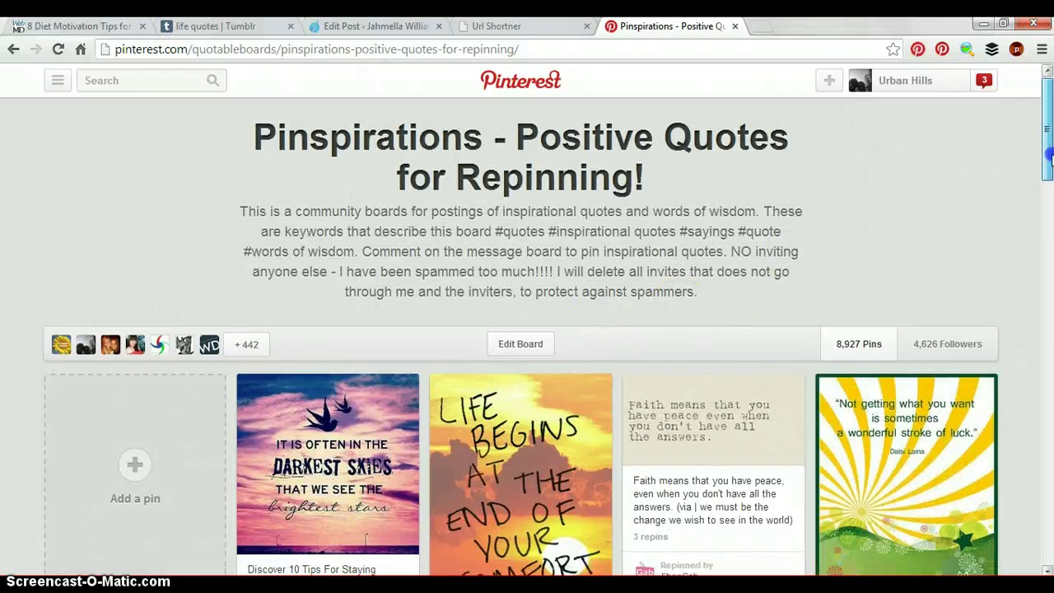
left_click_drag(1051, 157, 1049, 229)
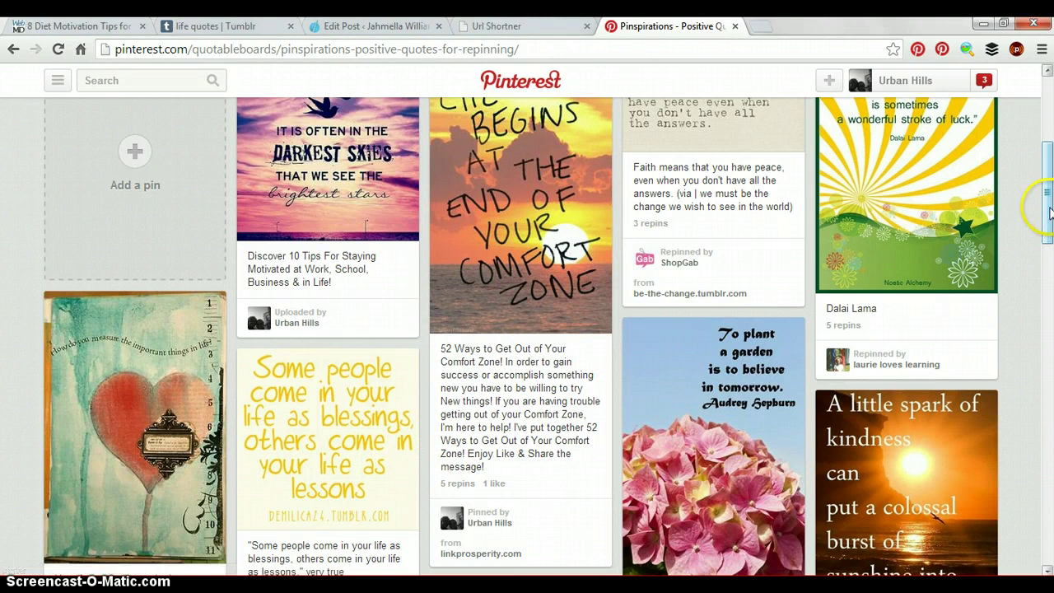
scroll(1049, 213, "up", 3)
left_click(915, 296)
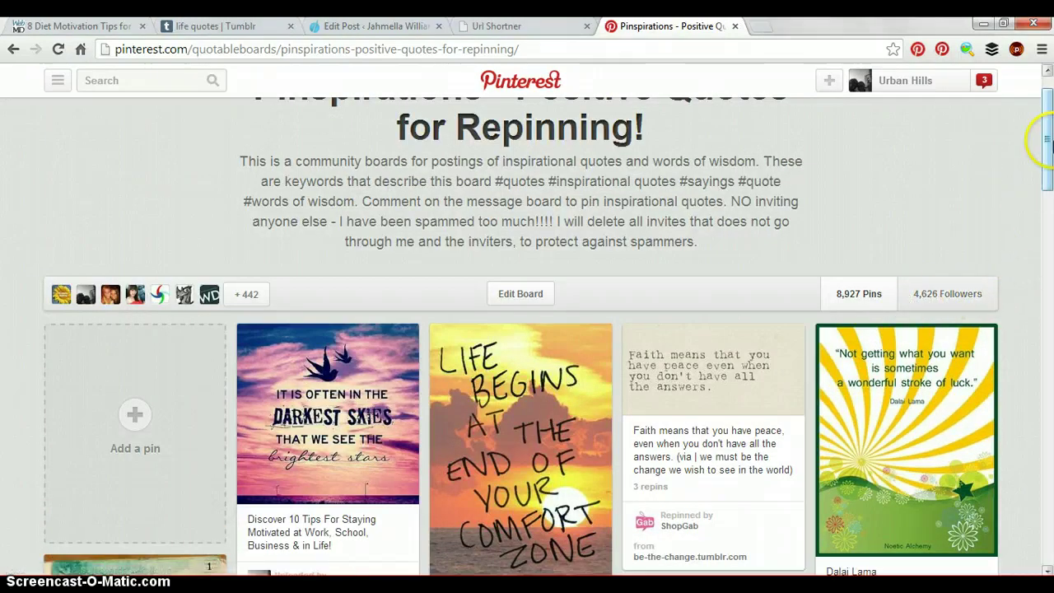
left_click_drag(1047, 141, 1047, 156)
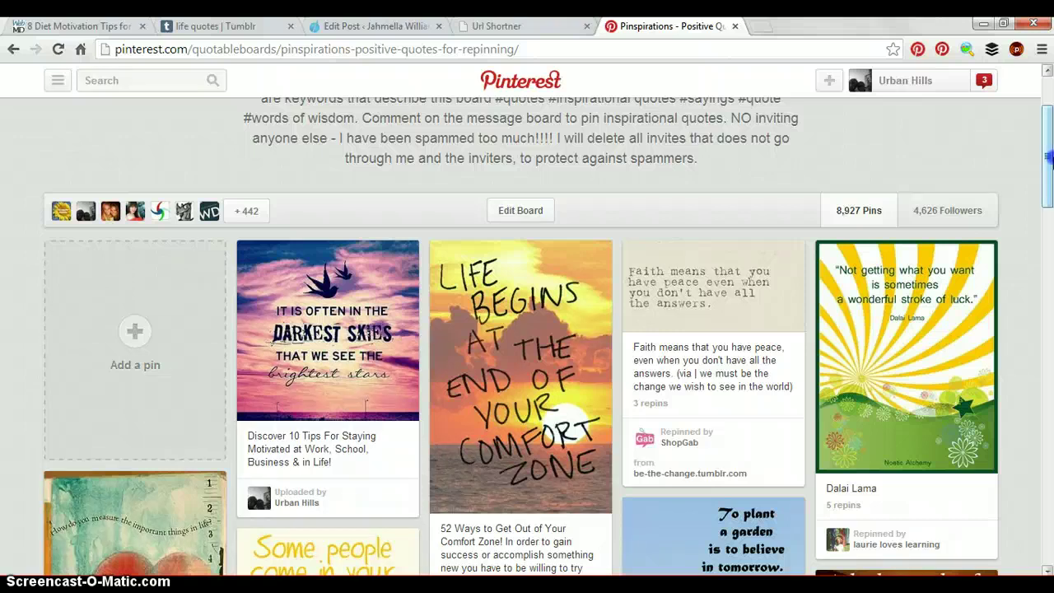
left_click_drag(1049, 161, 1049, 172)
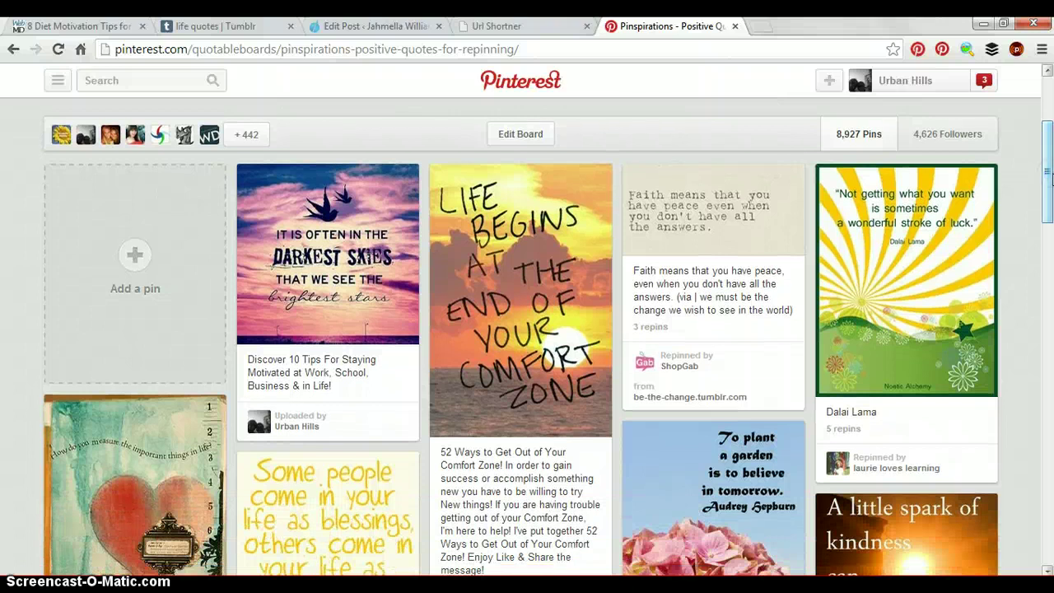